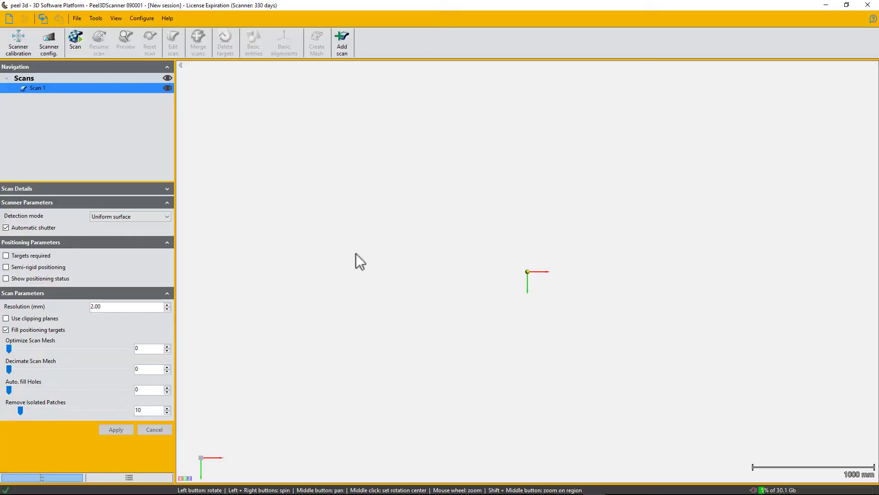
Step: Open the saved session try03_Start.Peel from the 06- Session folder
{"action": "left_click", "coordinate": [77, 18]}
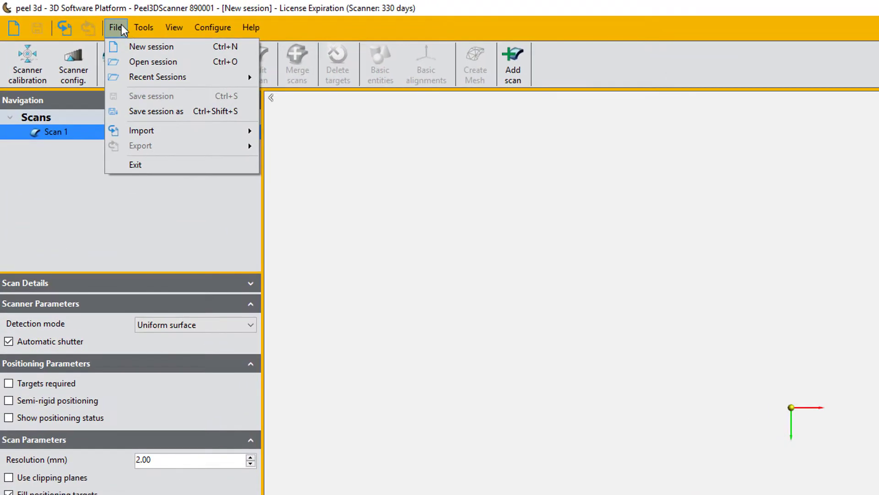
{"action": "left_click", "coordinate": [155, 61]}
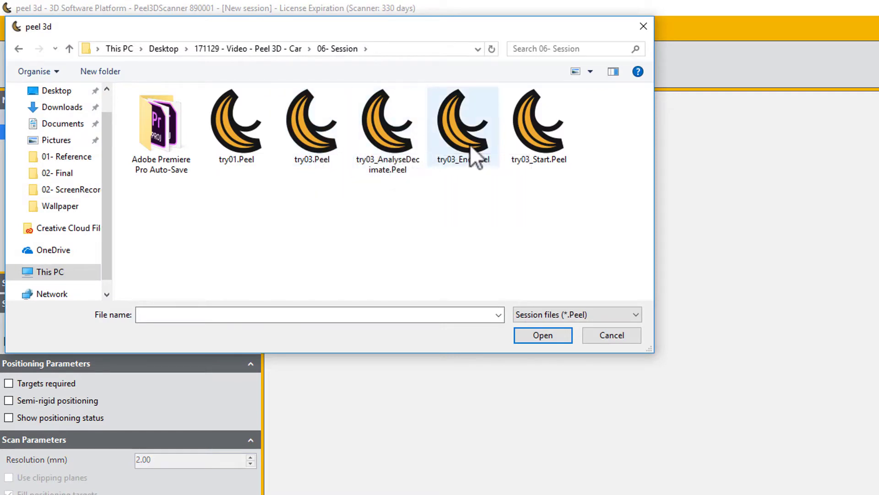
{"action": "left_click", "coordinate": [559, 146]}
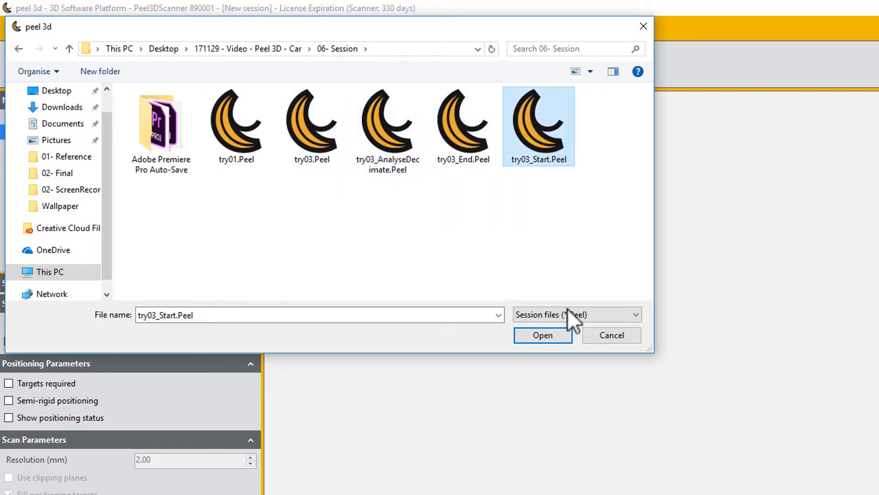
{"action": "left_click", "coordinate": [566, 342]}
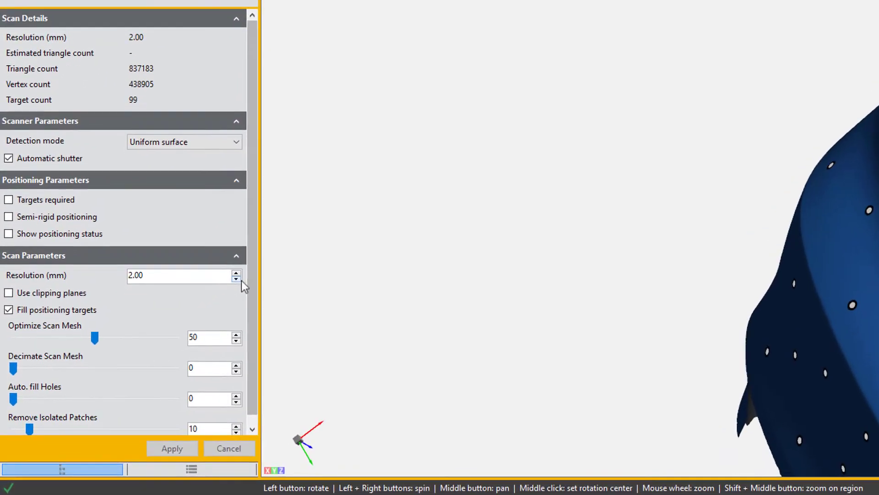
Step: Lower Scan 1's resolution from 2.00 mm to 1.00 mm and reprocess it
{"action": "left_click", "coordinate": [197, 315]}
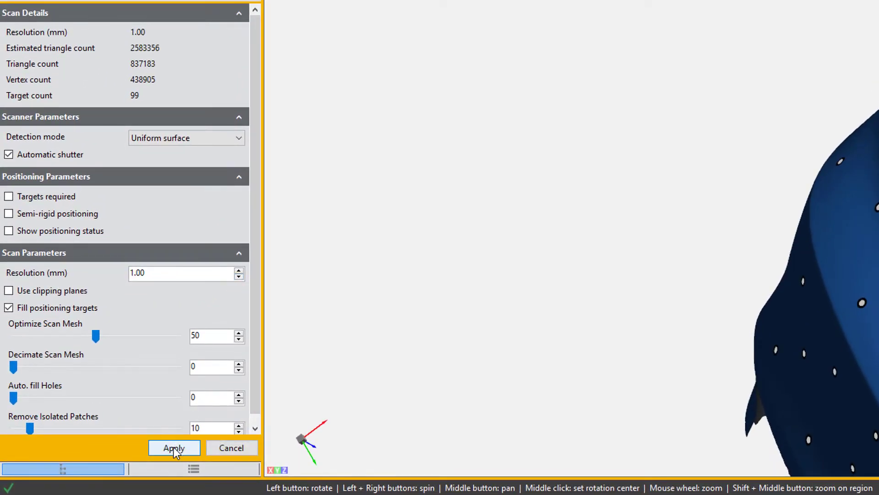
{"action": "left_click", "coordinate": [174, 448]}
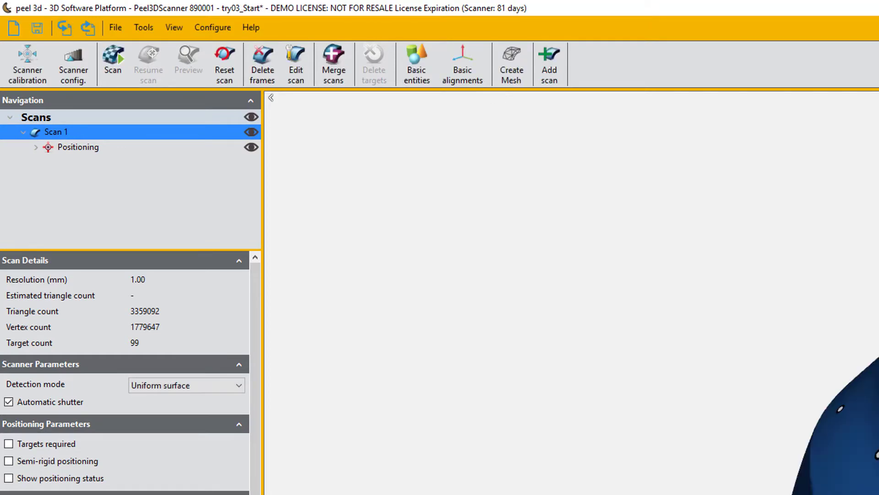
Step: Create Mesh 1 from the scan and decimate it with 70 reduction to 1021952 triangles
{"action": "left_click", "coordinate": [498, 85]}
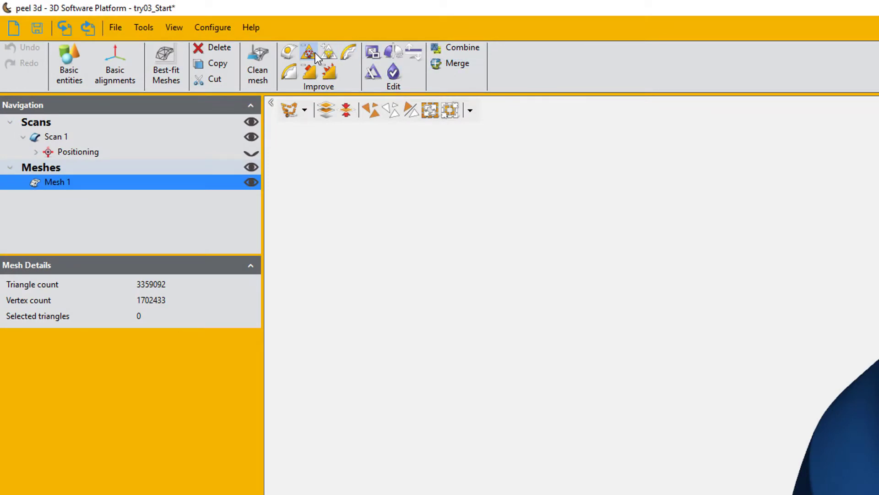
{"action": "left_click", "coordinate": [315, 53]}
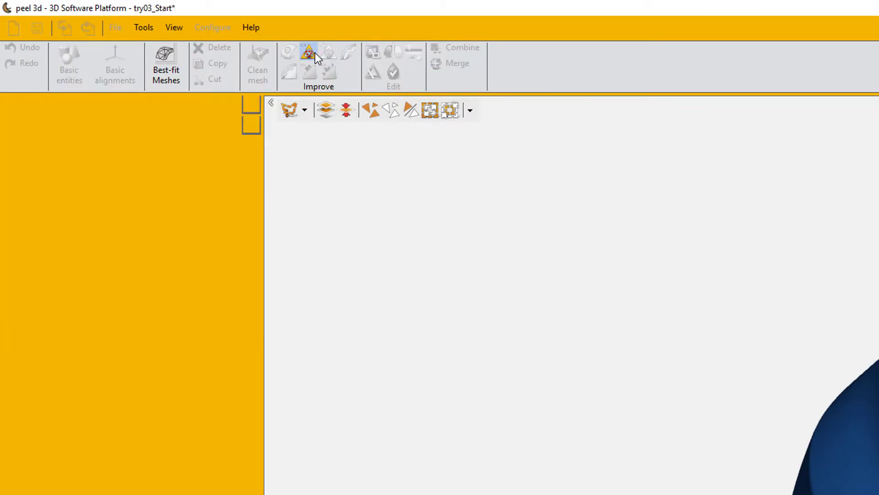
{"action": "left_click_drag", "start_coordinate": [57, 134], "coordinate": [73, 137]}
{"action": "left_click_drag", "start_coordinate": [139, 133], "coordinate": [141, 133]}
{"action": "left_click", "coordinate": [120, 225]}
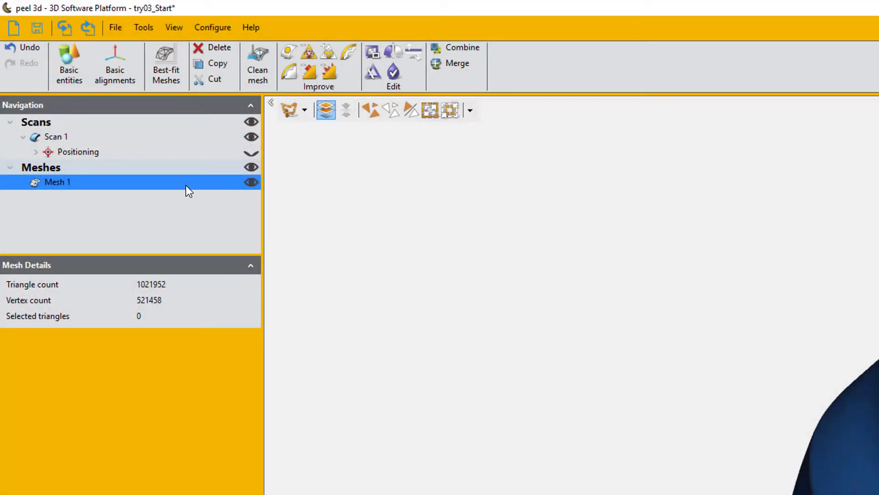
Step: Show only Mesh 1 with Scan 1 hidden, and turn the view toward the upper flap
{"action": "right_click", "coordinate": [185, 184]}
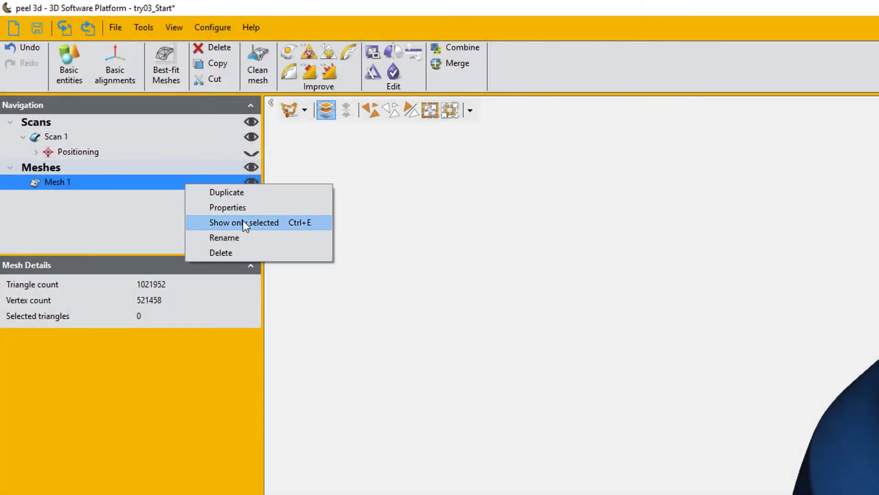
{"action": "left_click", "coordinate": [243, 221]}
{"action": "middle_click_drag", "start_coordinate": [695, 407], "coordinate": [610, 339]}
{"action": "left_click_drag", "start_coordinate": [589, 334], "coordinate": [700, 337]}
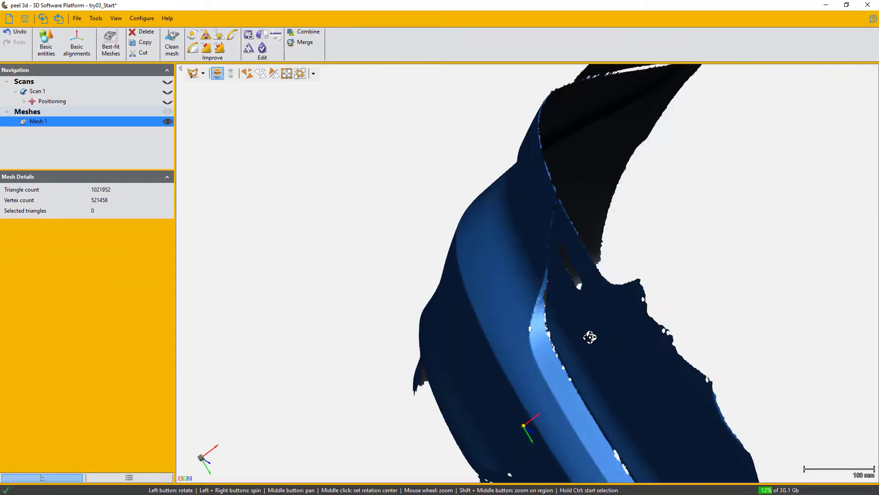
{"action": "left_click_drag", "start_coordinate": [331, 237], "coordinate": [324, 186]}
{"action": "key", "text": "ctrl"}
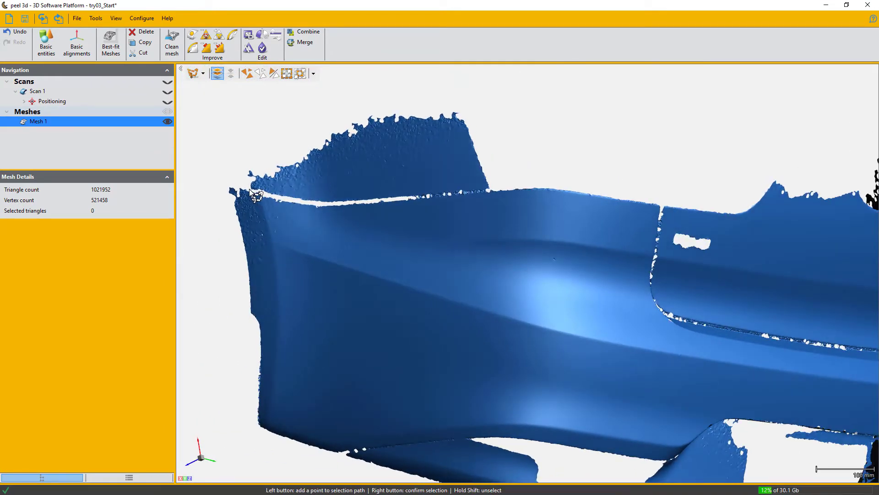
Step: Outline and select the ragged upper flap along its seam
{"action": "left_click", "coordinate": [295, 200]}
{"action": "left_click", "coordinate": [375, 201]}
{"action": "left_click", "coordinate": [441, 196]}
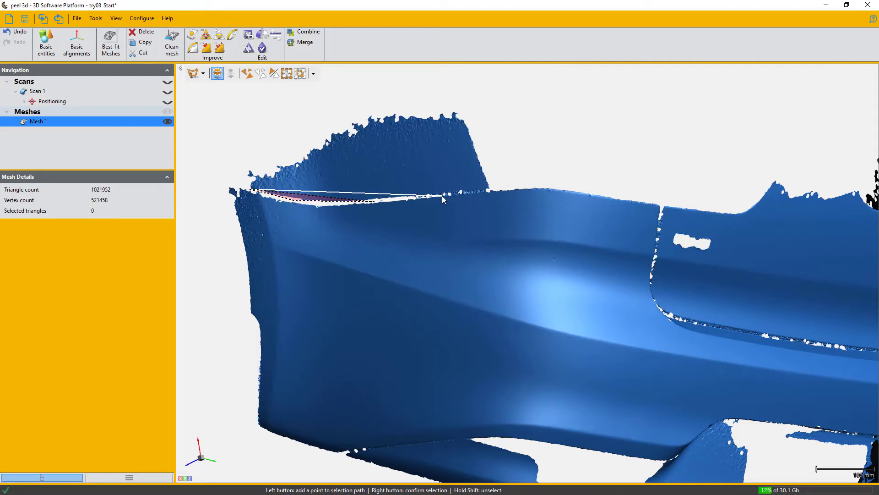
{"action": "left_click", "coordinate": [498, 188]}
{"action": "left_click", "coordinate": [506, 94]}
{"action": "left_click", "coordinate": [355, 94]}
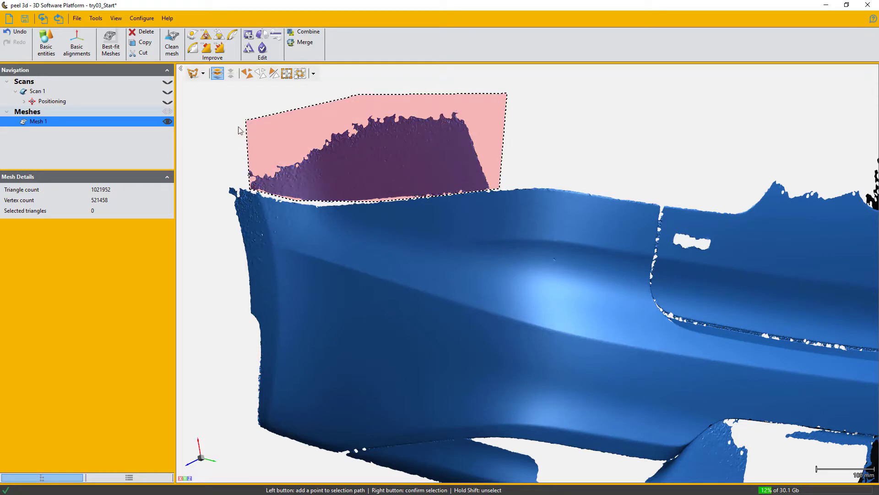
{"action": "left_click", "coordinate": [245, 119]}
{"action": "right_click", "coordinate": [225, 153]}
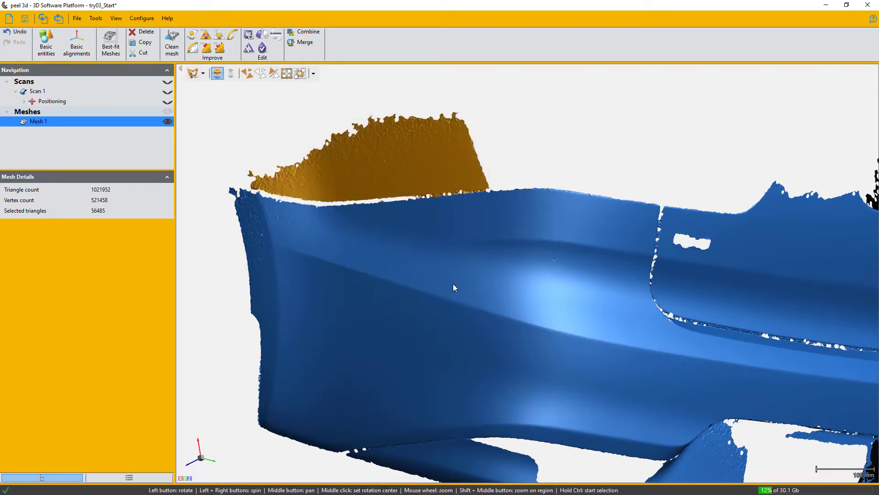
Step: Add the lower flap and the left lower flap to the selection
{"action": "middle_click_drag", "start_coordinate": [446, 341], "coordinate": [372, 189]}
{"action": "left_click_drag", "start_coordinate": [373, 188], "coordinate": [353, 204]}
{"action": "mouse_move", "coordinate": [277, 301]}
{"action": "left_mouse_down", "text": "ctrl"}
{"action": "mouse_move", "coordinate": [460, 375]}
{"action": "mouse_move", "coordinate": [404, 283]}
{"action": "mouse_move", "coordinate": [355, 288]}
{"action": "left_mouse_up", "text": "ctrl"}
{"action": "right_click", "coordinate": [354, 288], "text": "ctrl"}
{"action": "left_click_drag", "start_coordinate": [469, 384], "coordinate": [397, 362]}
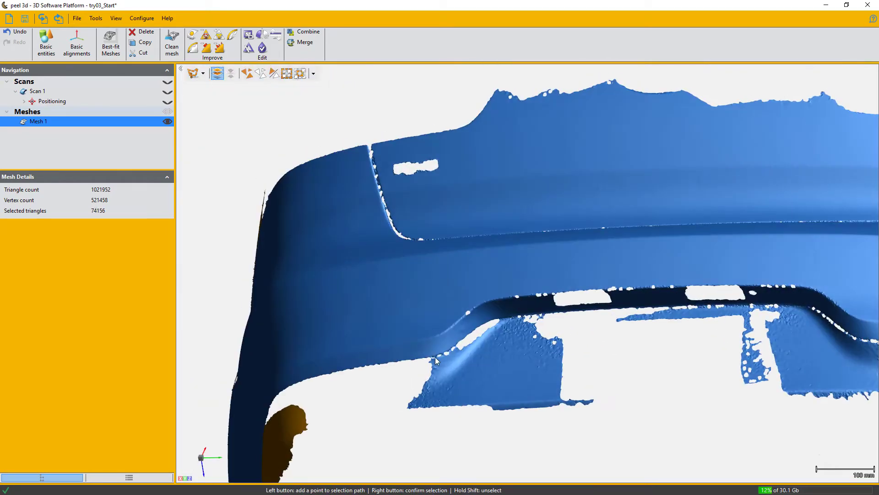
{"action": "mouse_move", "coordinate": [541, 315]}
{"action": "left_mouse_down", "text": "ctrl"}
{"action": "mouse_move", "coordinate": [590, 365]}
{"action": "mouse_move", "coordinate": [401, 419]}
{"action": "left_mouse_up", "text": "ctrl"}
{"action": "right_click", "coordinate": [401, 419], "text": "ctrl"}
Step: Outline the next lower flap along its lower edge and add it to the selection
{"action": "left_click_drag", "start_coordinate": [591, 396], "coordinate": [483, 389]}
{"action": "left_click_drag", "start_coordinate": [403, 312], "coordinate": [534, 315], "text": "ctrl"}
{"action": "left_click", "coordinate": [550, 315]}
{"action": "left_click", "coordinate": [595, 344]}
{"action": "left_click", "coordinate": [733, 367]}
{"action": "left_click", "coordinate": [719, 421], "text": "ctrl"}
{"action": "right_click", "coordinate": [321, 323], "text": "ctrl"}
Step: Outline and select the right lower flap
{"action": "left_click_drag", "start_coordinate": [659, 348], "coordinate": [576, 286]}
{"action": "left_click", "coordinate": [553, 273], "text": "ctrl"}
{"action": "left_click", "coordinate": [519, 371], "text": "ctrl"}
{"action": "left_click", "coordinate": [719, 420], "text": "ctrl"}
{"action": "left_click", "coordinate": [753, 414], "text": "ctrl"}
{"action": "left_click", "coordinate": [743, 391], "text": "ctrl"}
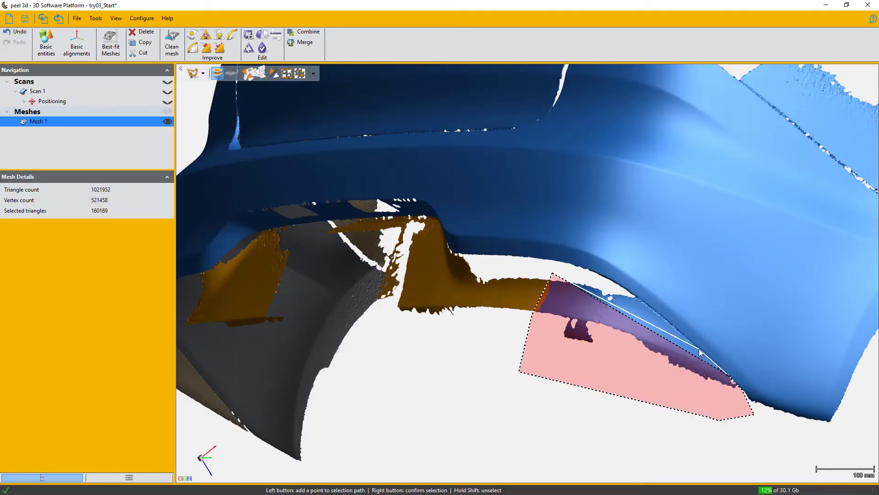
{"action": "right_click", "coordinate": [739, 417]}
Step: Outline and select the upper right flap along its seam
{"action": "left_click_drag", "start_coordinate": [739, 416], "coordinate": [553, 274]}
{"action": "left_click", "coordinate": [573, 228], "text": "ctrl"}
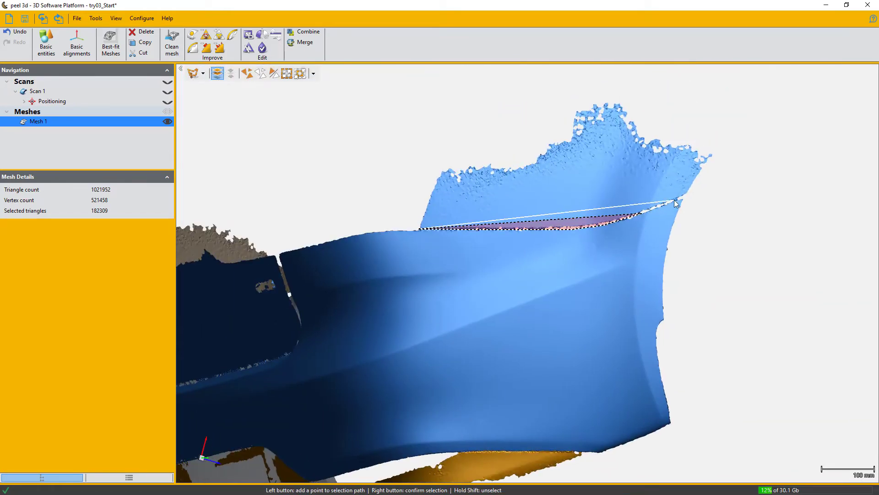
{"action": "left_click", "coordinate": [678, 198], "text": "ctrl"}
{"action": "left_click", "coordinate": [738, 130], "text": "ctrl"}
{"action": "left_click", "coordinate": [598, 87], "text": "ctrl"}
{"action": "left_click", "coordinate": [437, 124], "text": "ctrl"}
{"action": "right_click", "coordinate": [437, 125], "text": "ctrl"}
Step: Outline the recessed centre panel along its lower seam and add it to the selection
{"action": "left_click_drag", "start_coordinate": [438, 125], "coordinate": [422, 240]}
{"action": "middle_click_drag", "start_coordinate": [422, 239], "coordinate": [677, 199]}
{"action": "left_click_drag", "start_coordinate": [341, 303], "coordinate": [280, 300]}
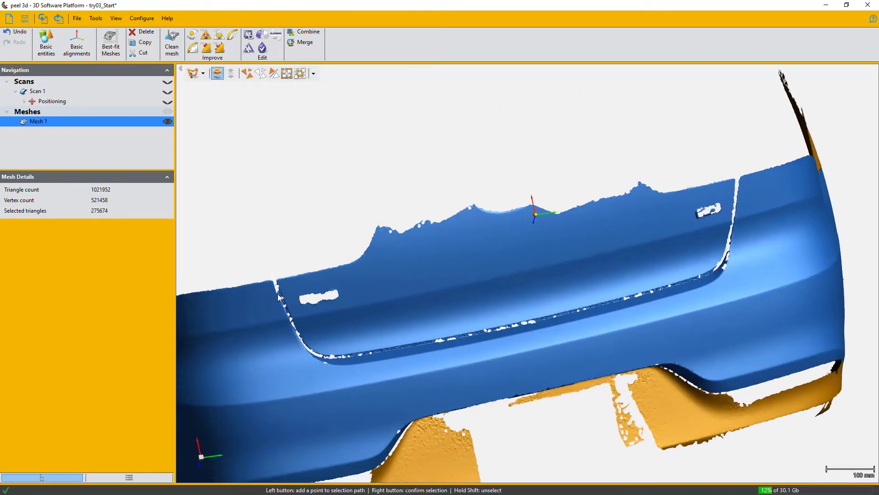
{"action": "left_click", "coordinate": [320, 357]}
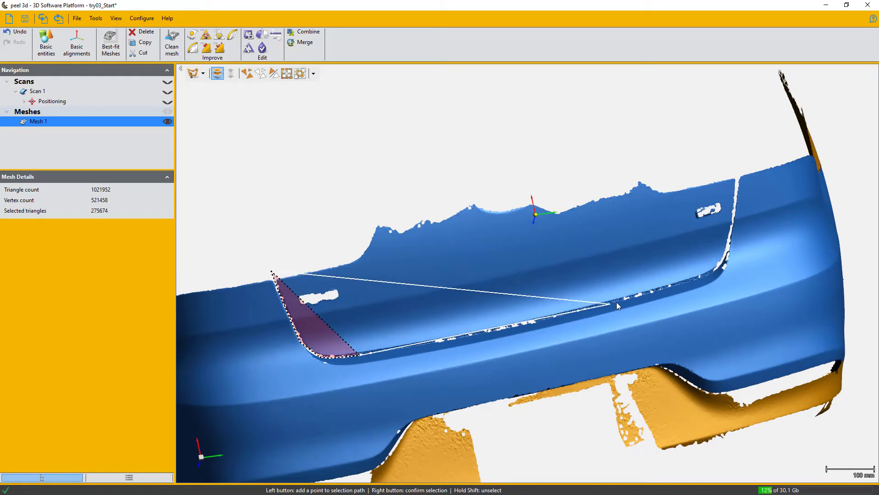
{"action": "left_click", "coordinate": [492, 331]}
{"action": "left_click", "coordinate": [587, 310]}
{"action": "left_click", "coordinate": [647, 294]}
{"action": "left_click", "coordinate": [683, 282]}
{"action": "left_click", "coordinate": [704, 275]}
{"action": "left_click", "coordinate": [718, 266]}
{"action": "left_click", "coordinate": [733, 195]}
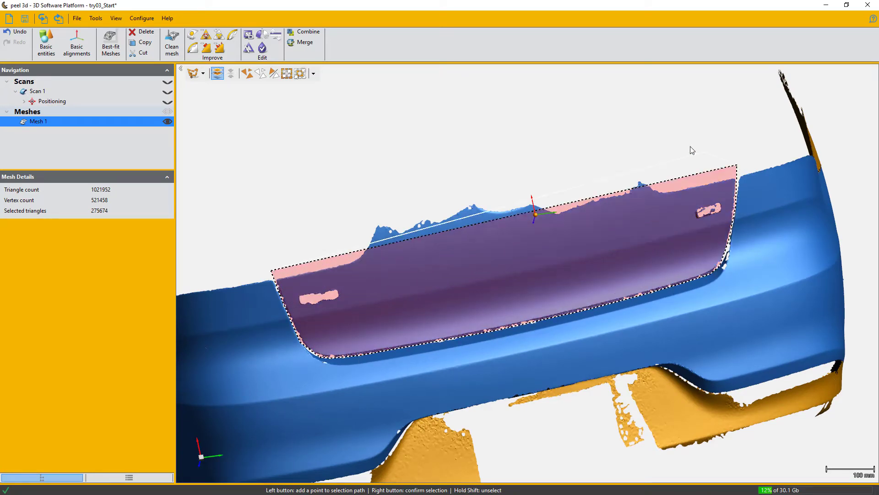
{"action": "right_click", "coordinate": [654, 142]}
Step: Rotate and zoom out to review the full 427852-triangle selection on the bumper
{"action": "left_click_drag", "start_coordinate": [518, 311], "coordinate": [372, 350]}
{"action": "scroll", "coordinate": [380, 343], "scroll_direction": "down", "scroll_amount": 1}
{"action": "middle_click_drag", "start_coordinate": [389, 338], "coordinate": [520, 279]}
{"action": "mouse_move", "coordinate": [520, 280]}
{"action": "left_mouse_down"}
{"action": "mouse_move", "coordinate": [517, 288]}
{"action": "mouse_move", "coordinate": [519, 280]}
{"action": "mouse_move", "coordinate": [547, 286]}
{"action": "mouse_move", "coordinate": [496, 269]}
{"action": "mouse_move", "coordinate": [504, 281]}
{"action": "mouse_move", "coordinate": [517, 276]}
{"action": "mouse_move", "coordinate": [490, 280]}
{"action": "mouse_move", "coordinate": [514, 279]}
{"action": "left_mouse_up"}
{"action": "scroll", "coordinate": [525, 283], "scroll_direction": "down", "scroll_amount": 4}
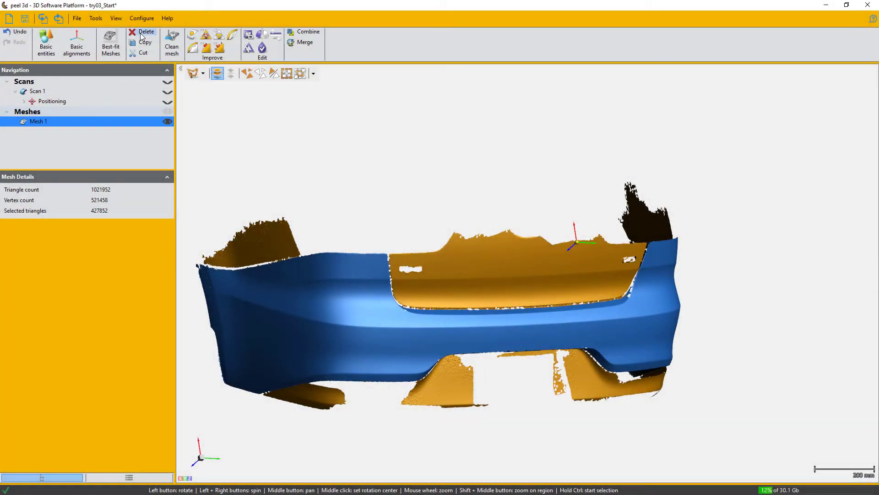
Step: Delete the selected flaps, then Connect-select the bumper surface and invert to the stray triangles
{"action": "left_click", "coordinate": [145, 33]}
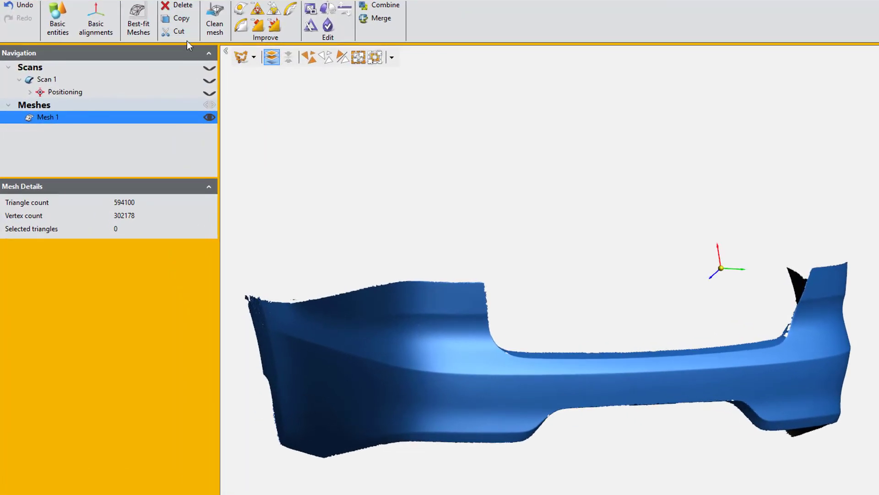
{"action": "left_click", "coordinate": [254, 58]}
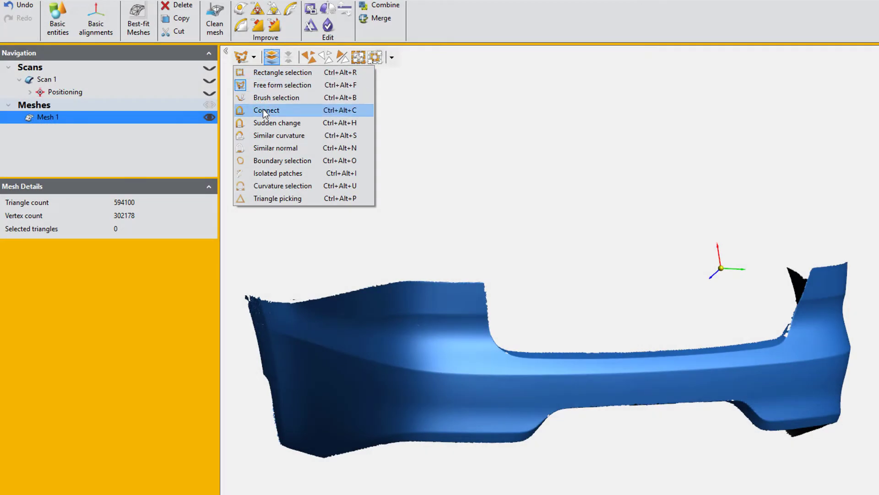
{"action": "left_click", "coordinate": [263, 110]}
{"action": "left_click", "coordinate": [414, 398]}
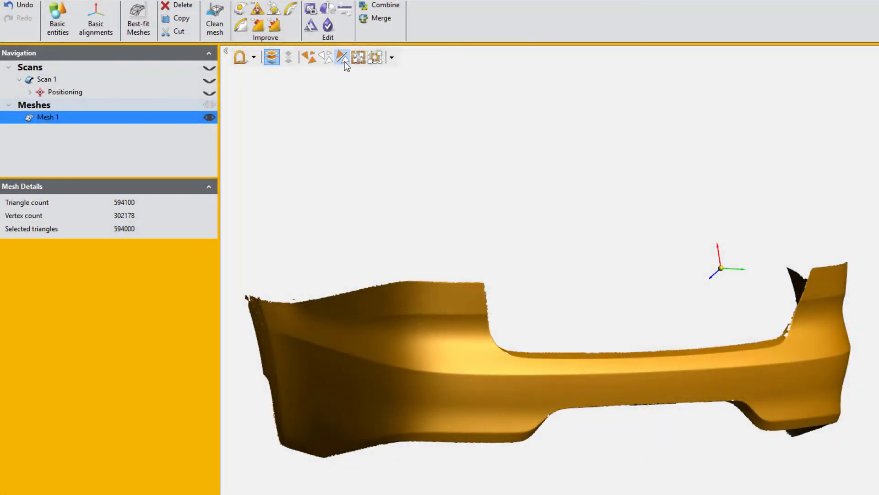
{"action": "left_click", "coordinate": [343, 58]}
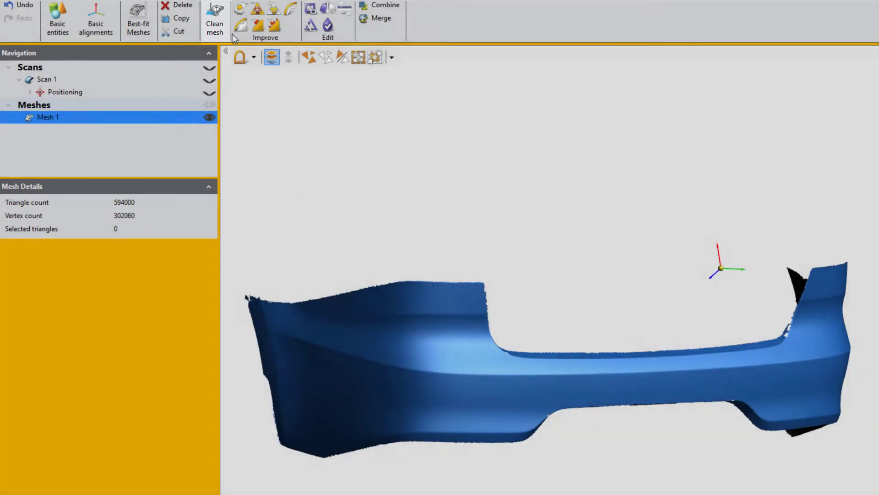
Step: Run Clean mesh on Mesh 1, leaving 591977 triangles
{"action": "left_click", "coordinate": [219, 26]}
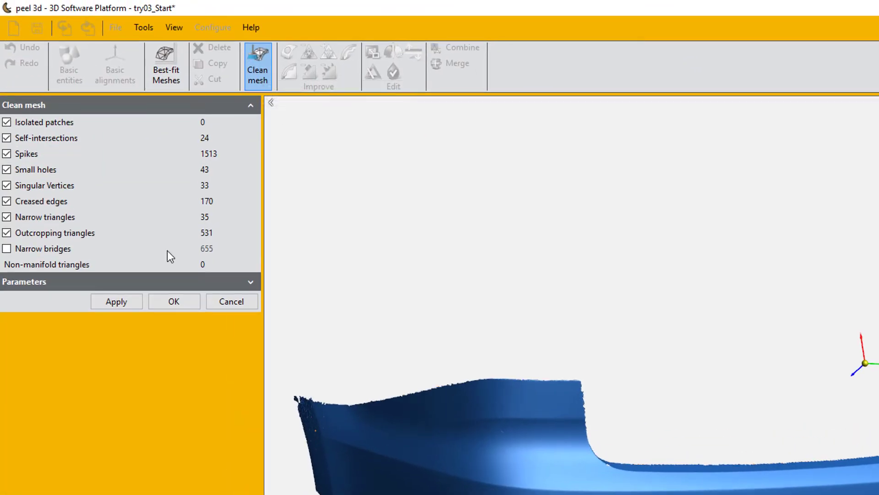
{"action": "left_click", "coordinate": [132, 302]}
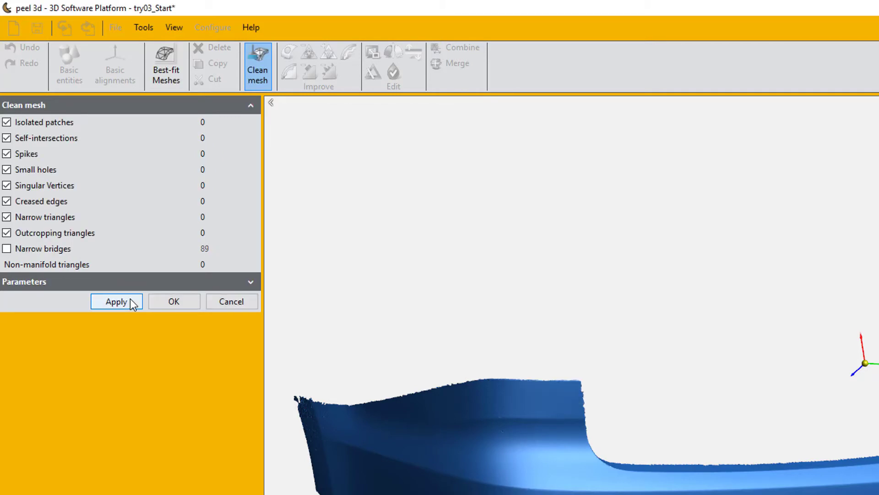
{"action": "left_click", "coordinate": [173, 302]}
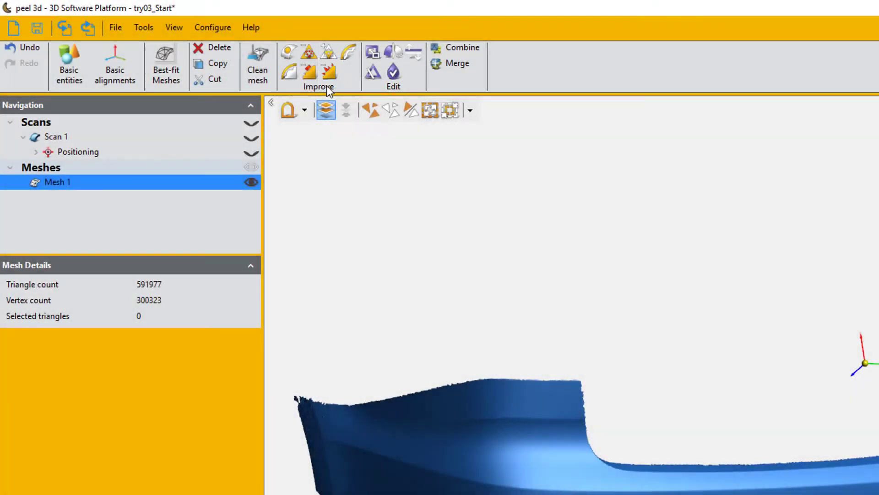
Step: Apply Remove spike at spike level 90, reducing Mesh 1 to 586270 triangles
{"action": "left_click", "coordinate": [330, 71]}
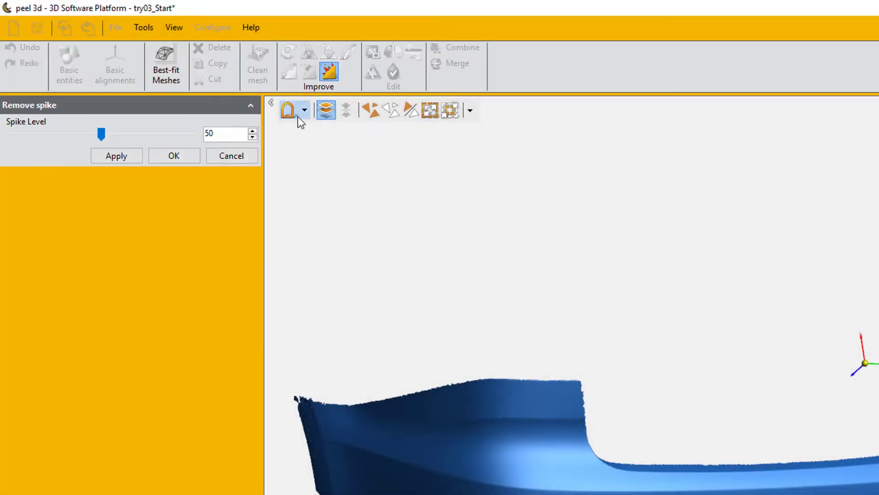
{"action": "left_click_drag", "start_coordinate": [106, 138], "coordinate": [179, 141]}
{"action": "left_click", "coordinate": [130, 156]}
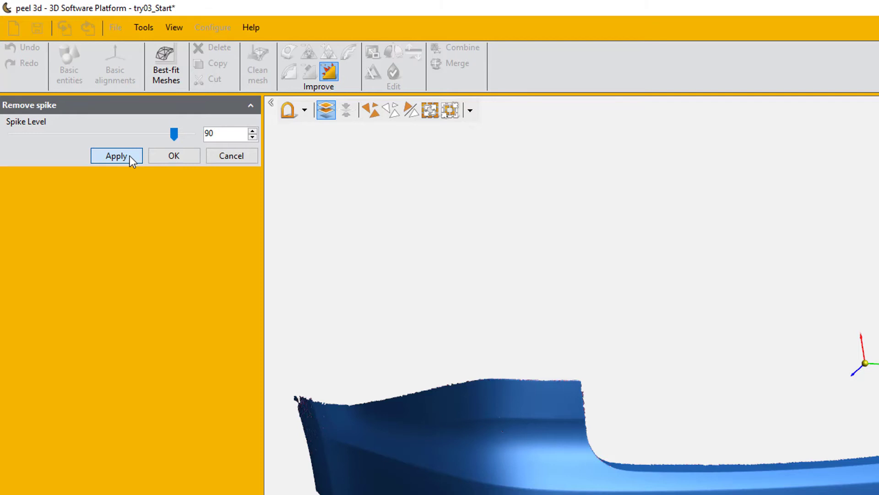
{"action": "left_click", "coordinate": [130, 155]}
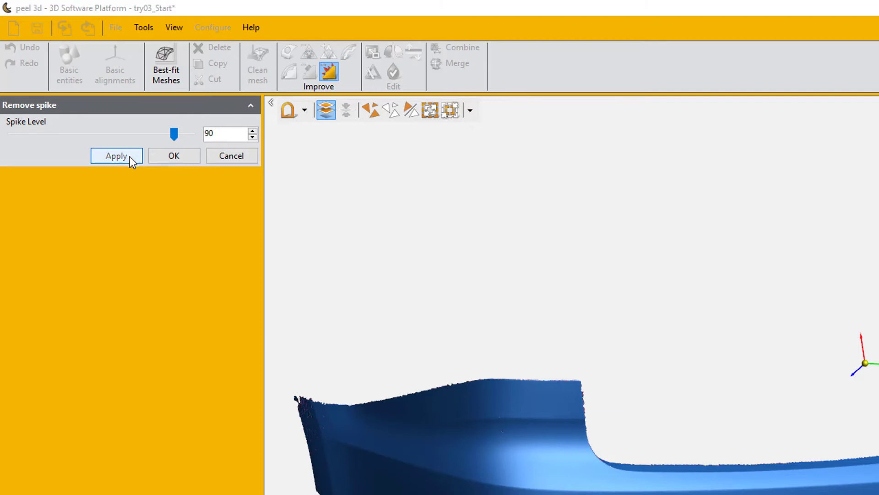
{"action": "left_click", "coordinate": [164, 156]}
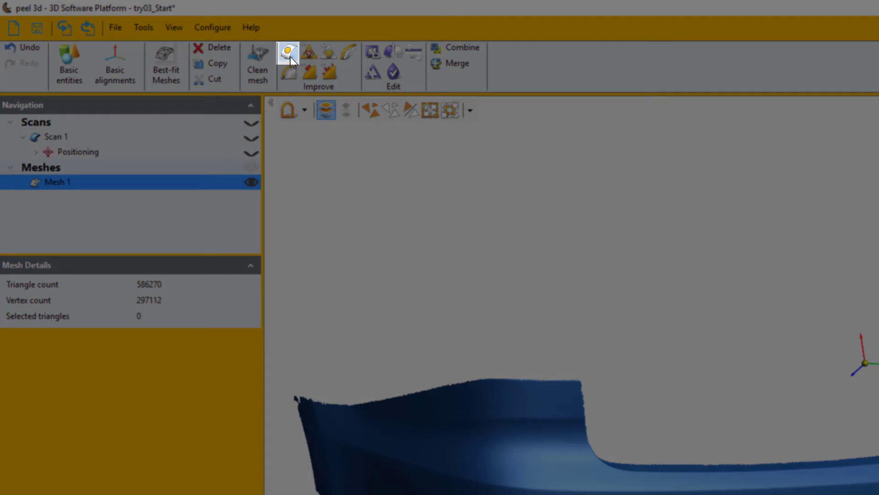
Step: Fill 9 of the 10 hole boundaries using Curvature filling with 1 smooth boundary layer
{"action": "left_click", "coordinate": [289, 54]}
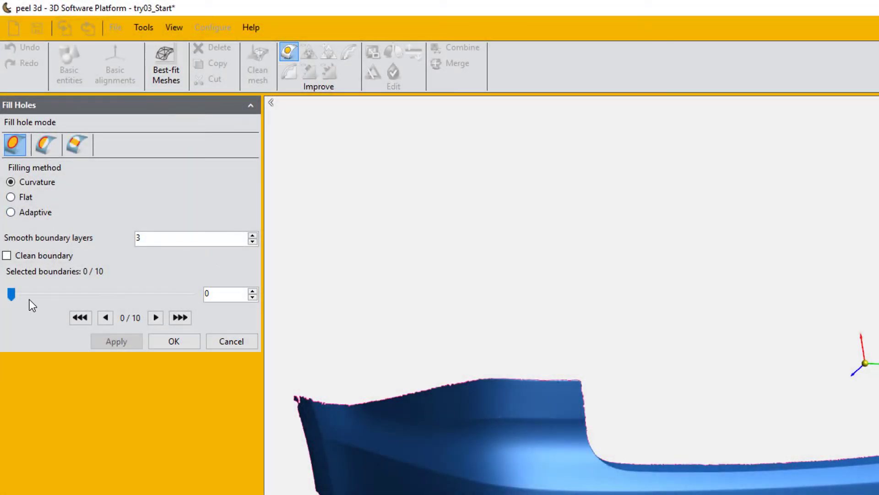
{"action": "left_click_drag", "start_coordinate": [15, 287], "coordinate": [182, 287]}
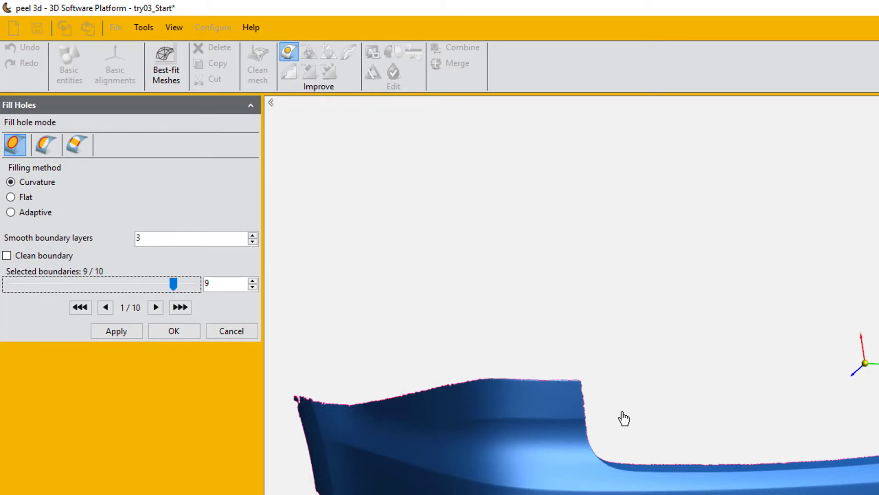
{"action": "left_click", "coordinate": [252, 241]}
{"action": "left_click", "coordinate": [252, 241]}
{"action": "left_click", "coordinate": [130, 334]}
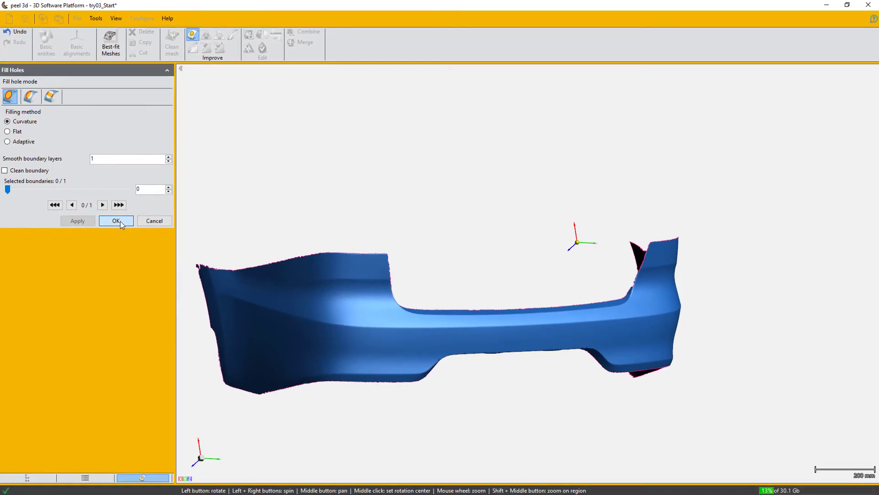
Step: Confirm the hole filling (595037 triangles) and zoom in on the bumper's upper-left corner
{"action": "left_click", "coordinate": [173, 332]}
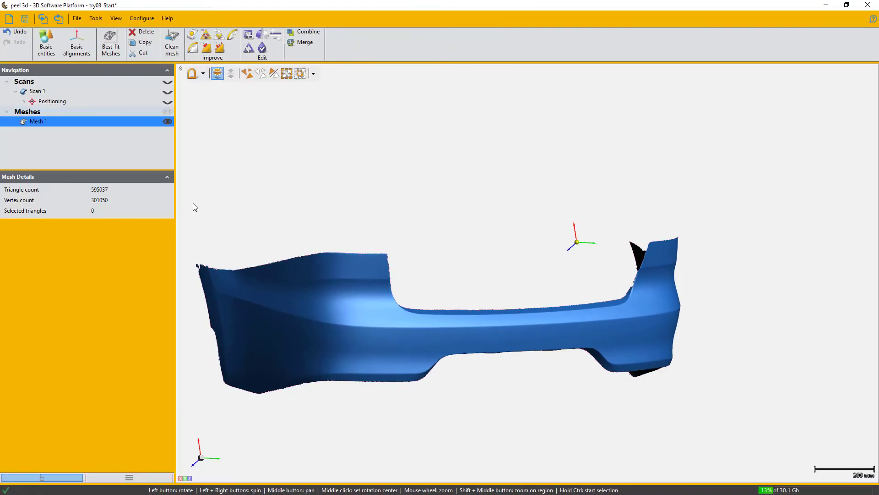
{"action": "left_click_drag", "start_coordinate": [194, 203], "coordinate": [256, 209]}
{"action": "middle_click_drag", "start_coordinate": [255, 217], "coordinate": [283, 222]}
{"action": "scroll", "coordinate": [291, 233], "scroll_direction": "up", "scroll_amount": 7}
{"action": "middle_click_drag", "start_coordinate": [314, 262], "coordinate": [350, 200]}
{"action": "scroll", "coordinate": [341, 215], "scroll_direction": "up", "scroll_amount": 4}
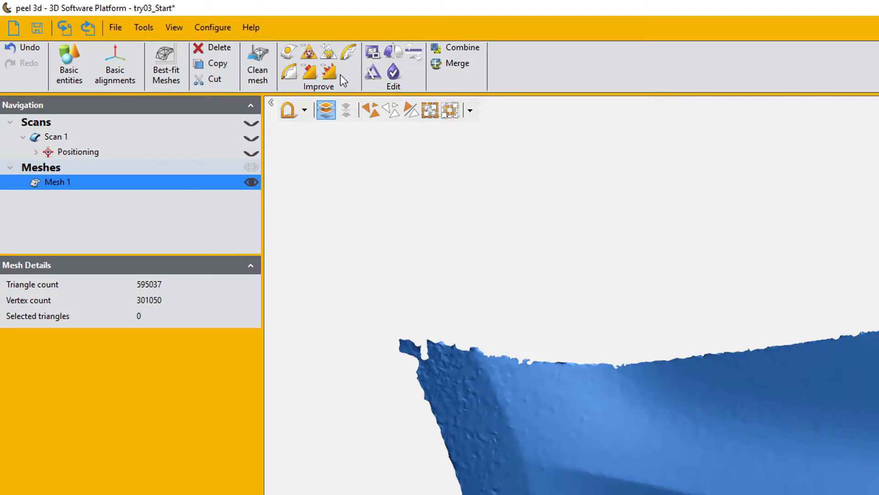
Step: Partially fill the notch at the bumper's upper-left corner between two edge points, with 0 smooth layers
{"action": "left_click", "coordinate": [289, 52]}
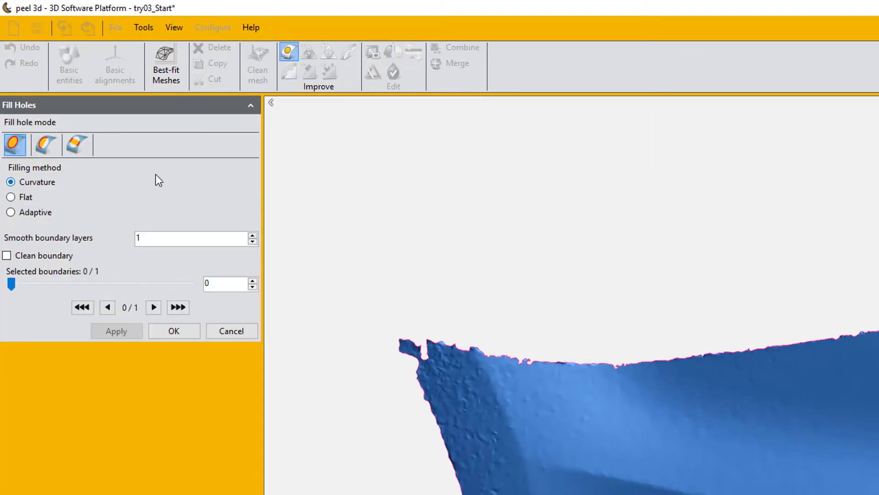
{"action": "left_click", "coordinate": [45, 145]}
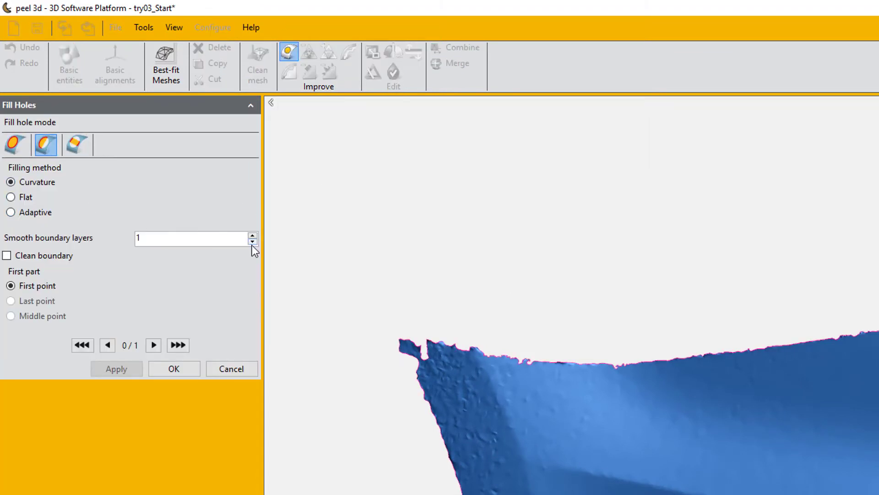
{"action": "left_click", "coordinate": [399, 340]}
{"action": "left_click", "coordinate": [427, 340]}
{"action": "left_click", "coordinate": [420, 346]}
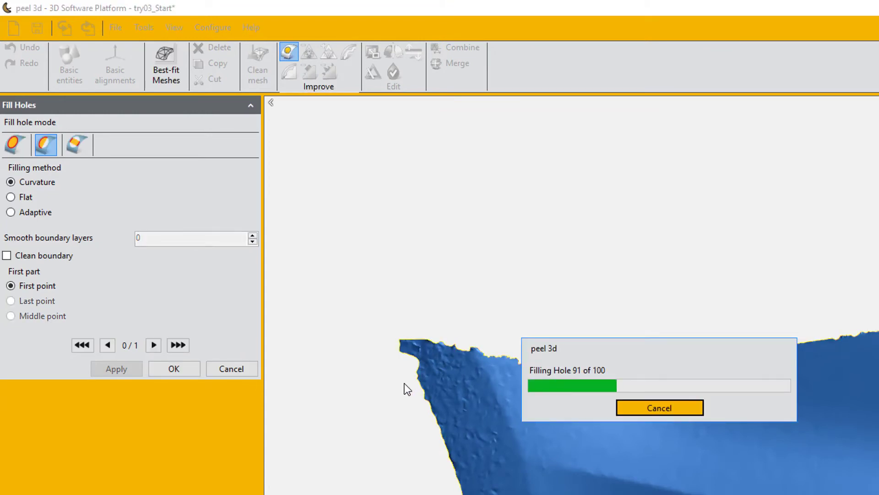
{"action": "left_click", "coordinate": [400, 352]}
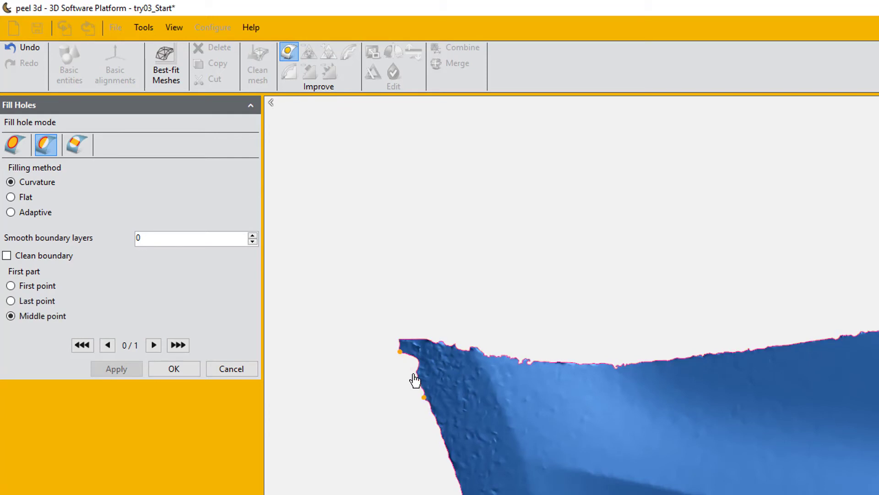
{"action": "middle_click_drag", "start_coordinate": [416, 377], "coordinate": [418, 384]}
{"action": "left_click", "coordinate": [431, 381]}
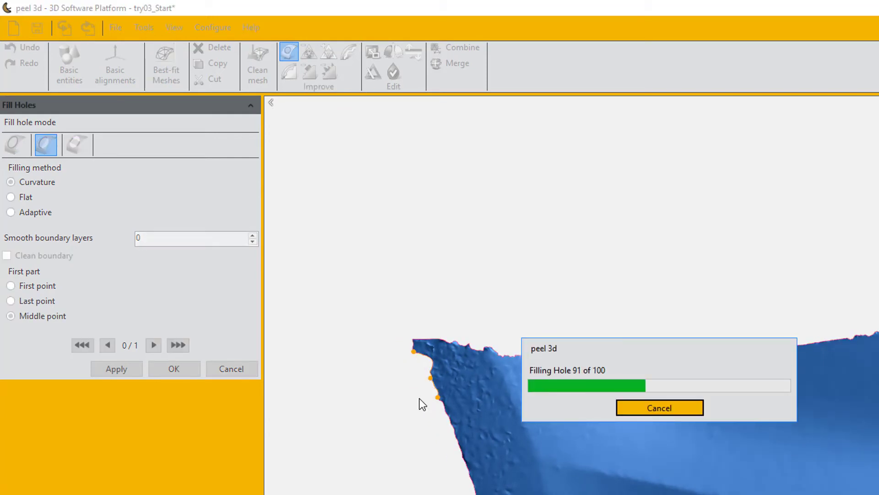
{"action": "middle_click_drag", "start_coordinate": [518, 416], "coordinate": [426, 416]}
{"action": "left_click", "coordinate": [188, 373]}
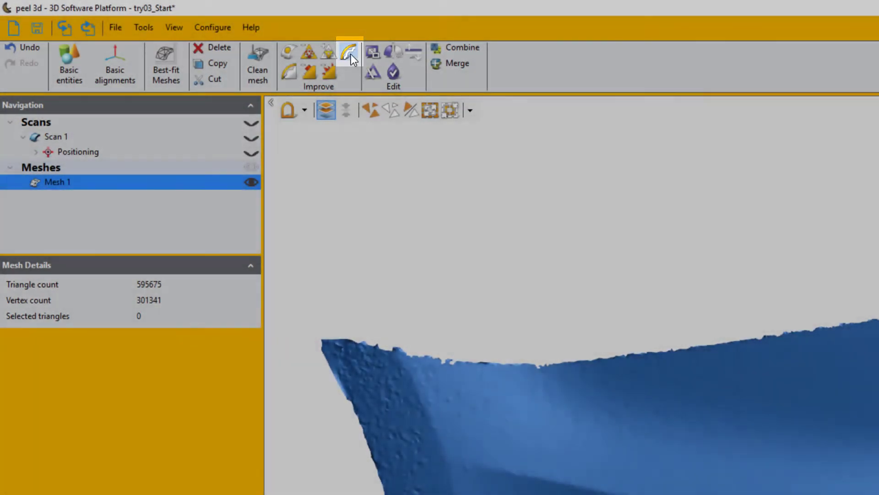
Step: In Edit boundary's partial mode, mark start, end and middle points along the ragged top edge
{"action": "left_click", "coordinate": [351, 54]}
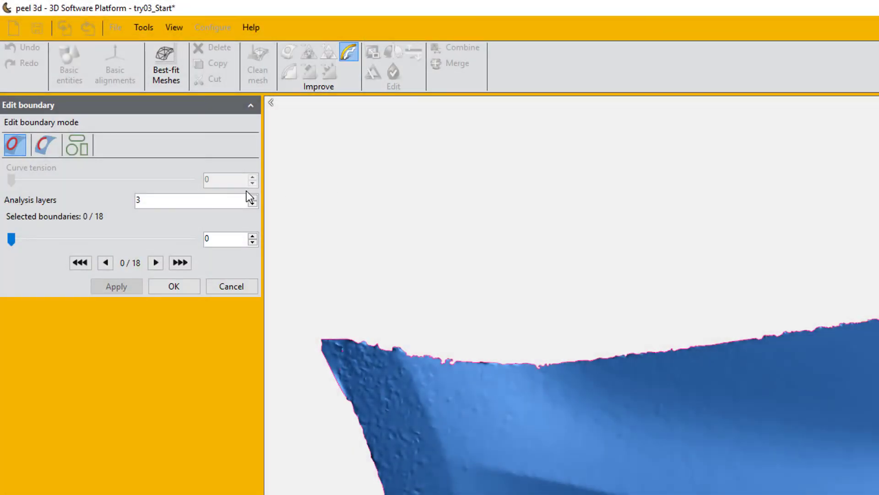
{"action": "left_click", "coordinate": [45, 145]}
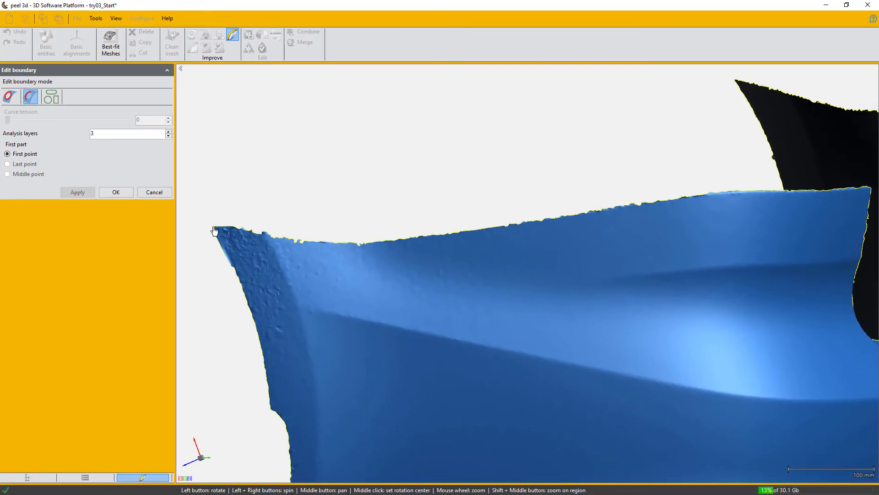
{"action": "left_click", "coordinate": [214, 229]}
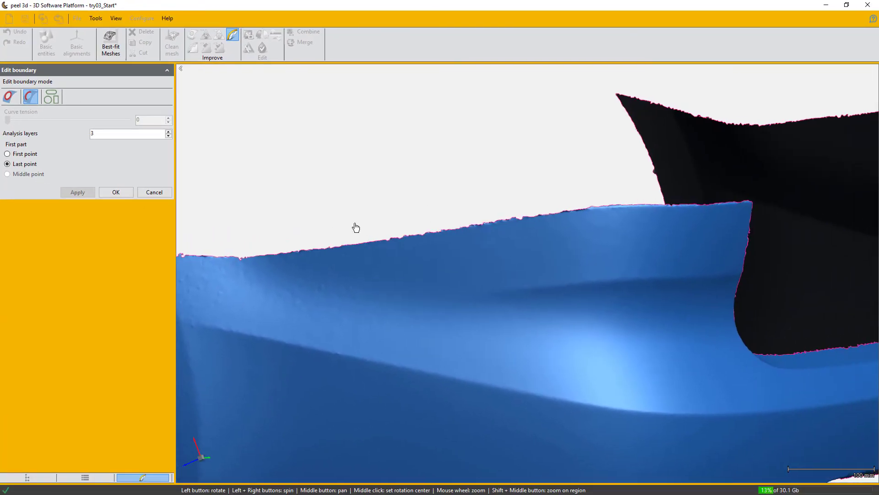
{"action": "left_click", "coordinate": [755, 205]}
{"action": "left_click", "coordinate": [290, 253]}
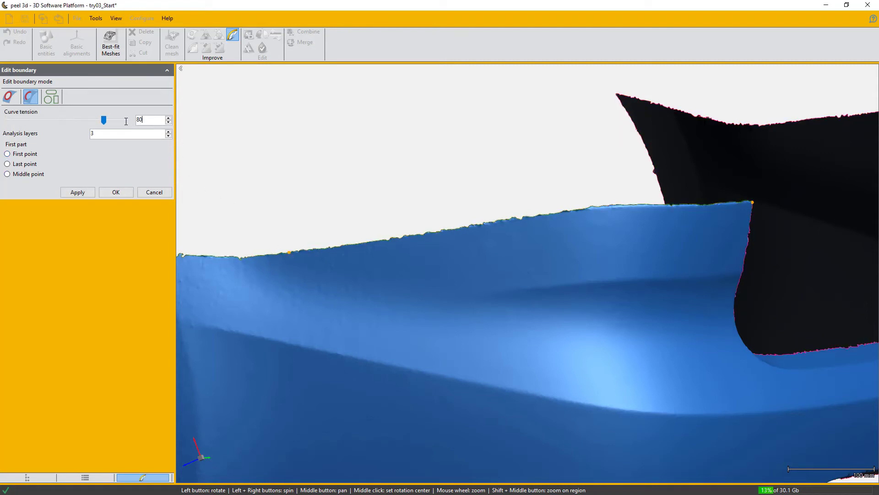
Step: Apply the smoothing with curve tension 80 and 10 analysis layers
{"action": "key", "text": "Return"}
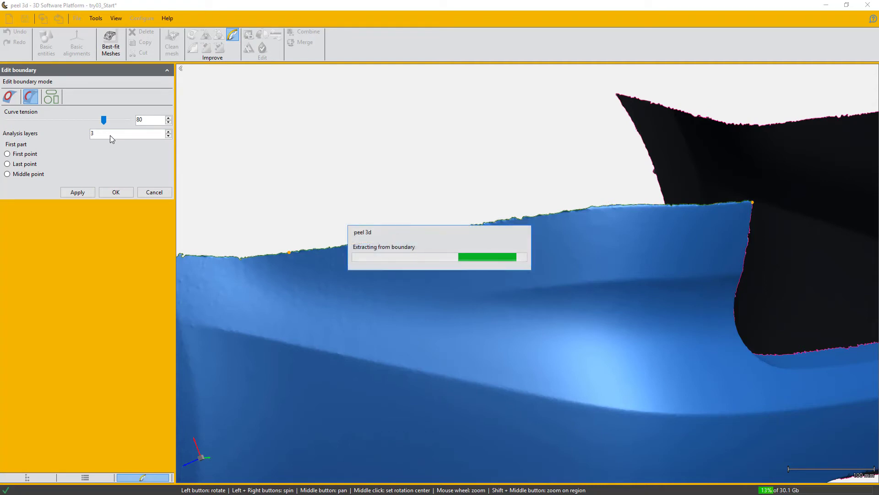
{"action": "left_click_drag", "start_coordinate": [110, 135], "coordinate": [86, 136]}
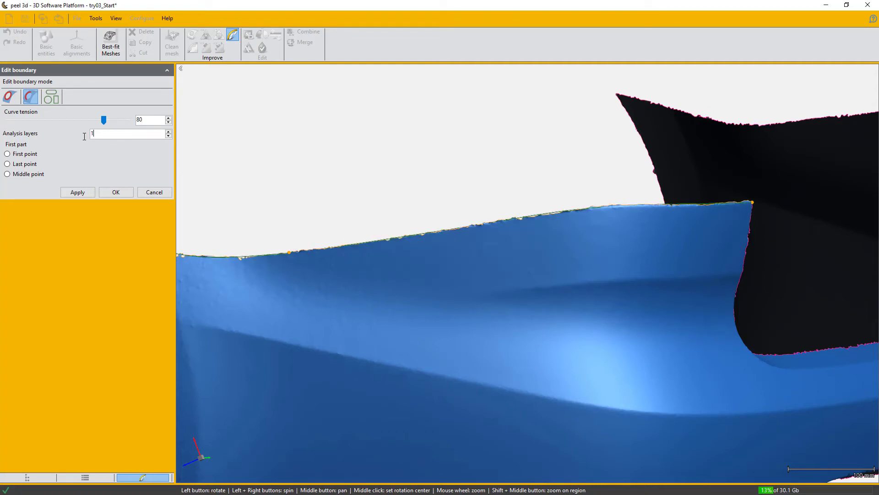
{"action": "type", "text": "10"}
{"action": "key", "text": "Return"}
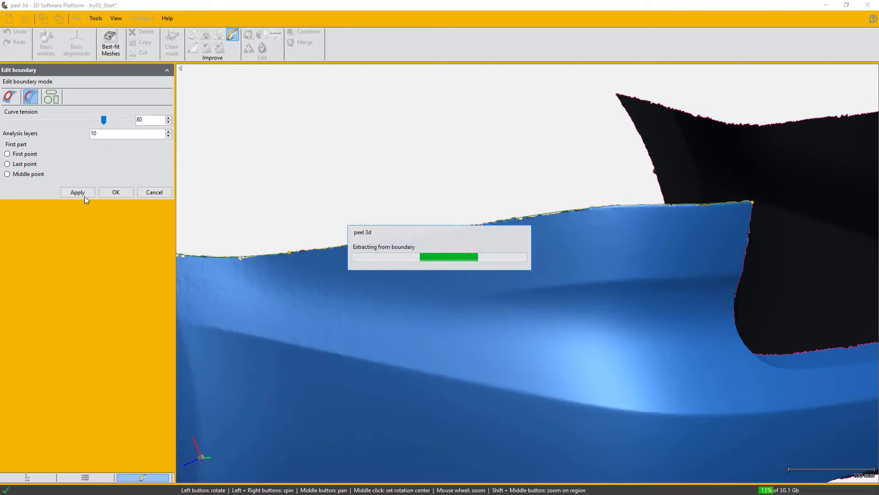
{"action": "left_click", "coordinate": [76, 192]}
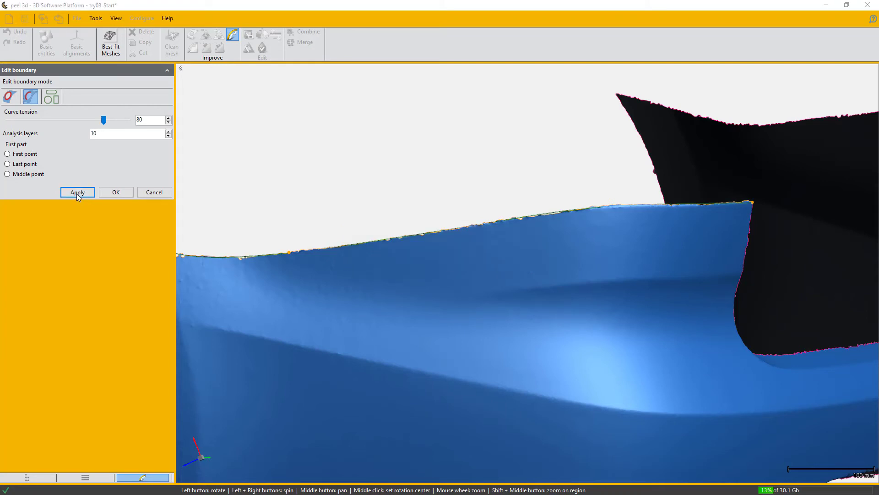
{"action": "middle_click_drag", "start_coordinate": [361, 234], "coordinate": [406, 239]}
{"action": "left_click_drag", "start_coordinate": [406, 239], "coordinate": [555, 277]}
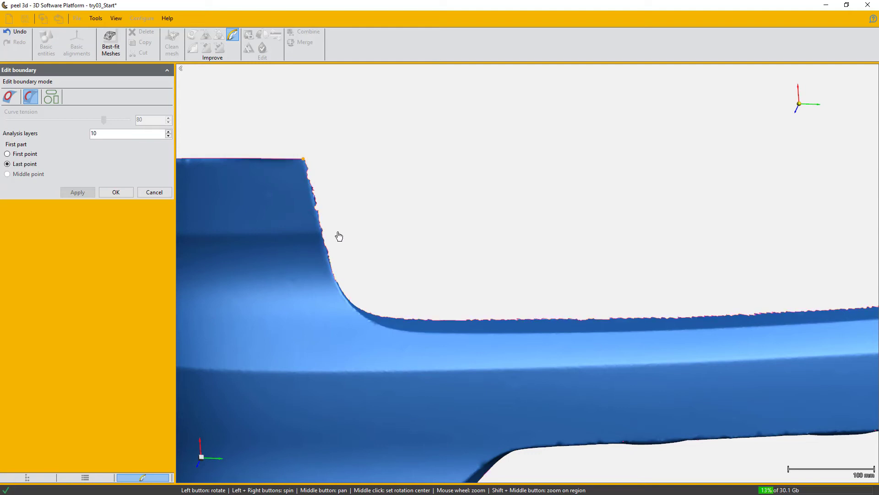
Step: Smooth two short rough sections of the bumper's corner edge
{"action": "left_click", "coordinate": [331, 254]}
{"action": "left_click", "coordinate": [333, 250]}
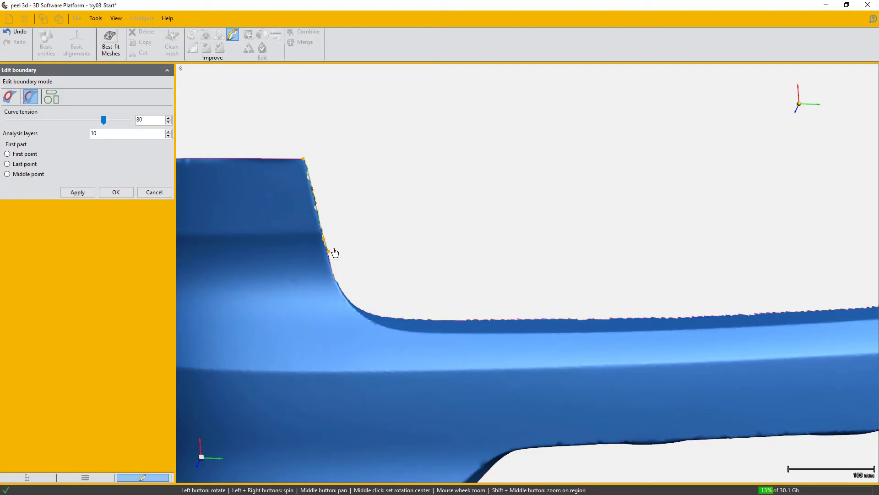
{"action": "left_click", "coordinate": [92, 192]}
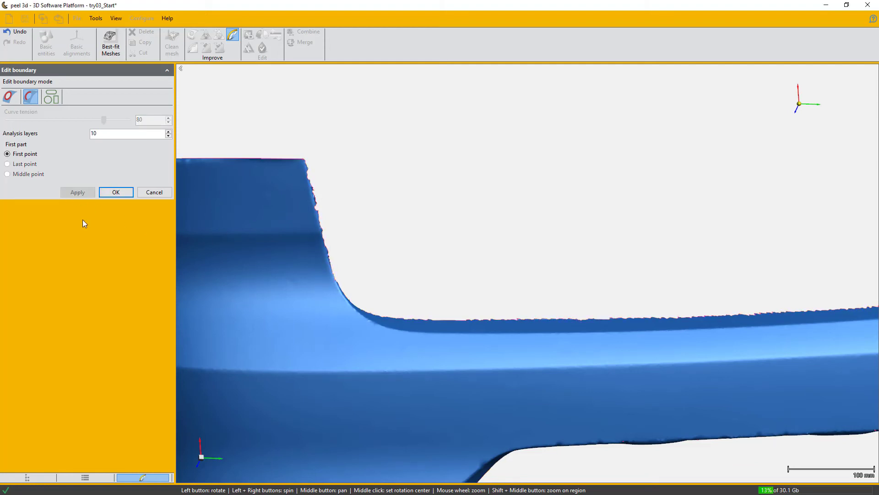
{"action": "scroll", "coordinate": [304, 163], "scroll_direction": "up", "scroll_amount": 5}
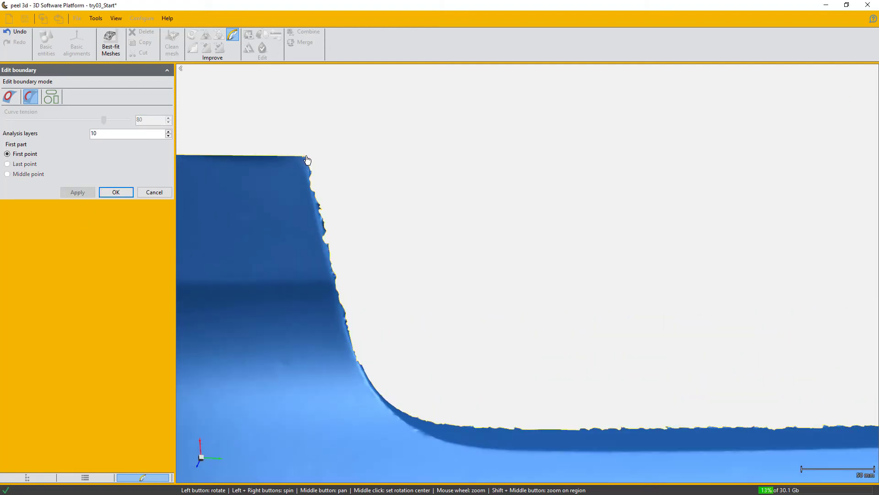
{"action": "left_click", "coordinate": [345, 314]}
{"action": "left_click", "coordinate": [337, 298]}
{"action": "left_click", "coordinate": [87, 195]}
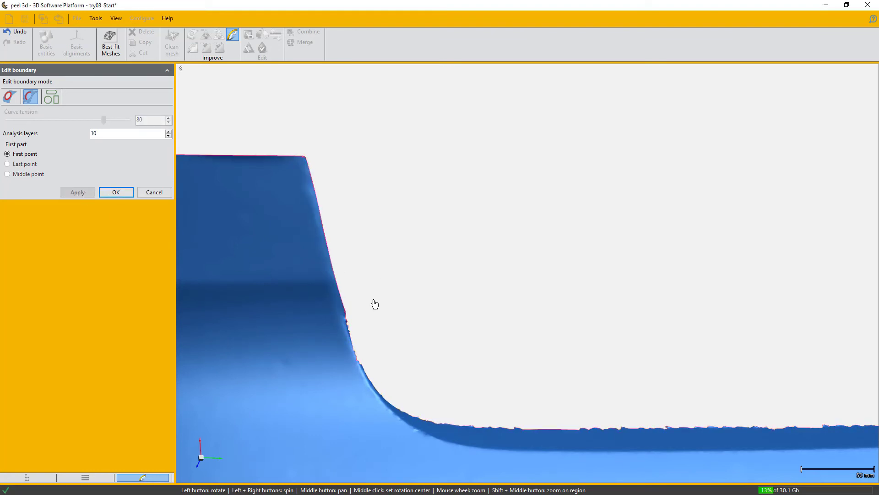
Step: Smooth the corner edge section continuing onto the bumper's other side
{"action": "left_click", "coordinate": [331, 276]}
{"action": "left_click_drag", "start_coordinate": [575, 326], "coordinate": [518, 338]}
{"action": "left_click", "coordinate": [547, 317]}
{"action": "left_click", "coordinate": [512, 386]}
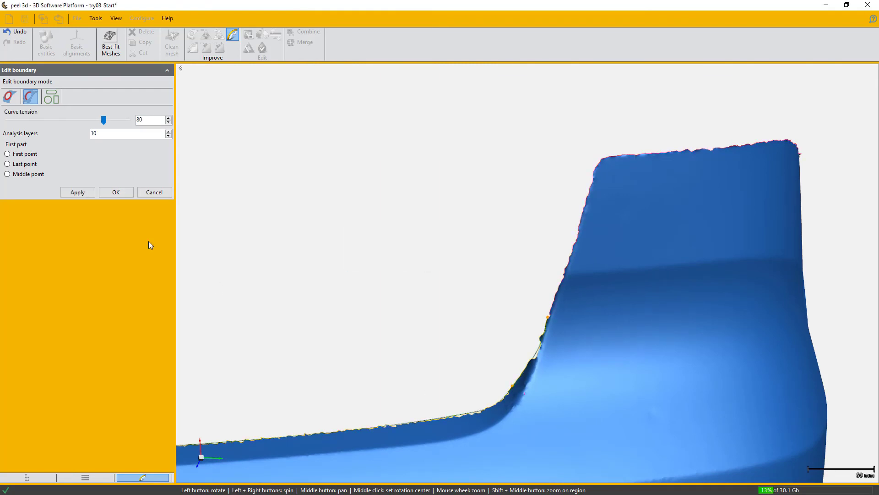
{"action": "left_click", "coordinate": [87, 195]}
Step: Smooth the next long edge section after reorienting the view
{"action": "scroll", "coordinate": [499, 310], "scroll_direction": "down", "scroll_amount": 1}
{"action": "middle_click_drag", "start_coordinate": [499, 309], "coordinate": [434, 336]}
{"action": "left_click_drag", "start_coordinate": [434, 336], "coordinate": [458, 341]}
{"action": "left_click", "coordinate": [502, 352]}
{"action": "left_click", "coordinate": [550, 208]}
{"action": "left_click", "coordinate": [533, 258]}
{"action": "left_click", "coordinate": [87, 194]}
Step: Smooth a long stretch of edge spanning across the bumper
{"action": "left_click_drag", "start_coordinate": [440, 268], "coordinate": [405, 289]}
{"action": "left_click", "coordinate": [485, 235]}
{"action": "left_click_drag", "start_coordinate": [622, 241], "coordinate": [714, 261]}
{"action": "middle_click_drag", "start_coordinate": [664, 265], "coordinate": [575, 279]}
{"action": "left_click_drag", "start_coordinate": [575, 279], "coordinate": [595, 275]}
{"action": "left_click", "coordinate": [753, 176]}
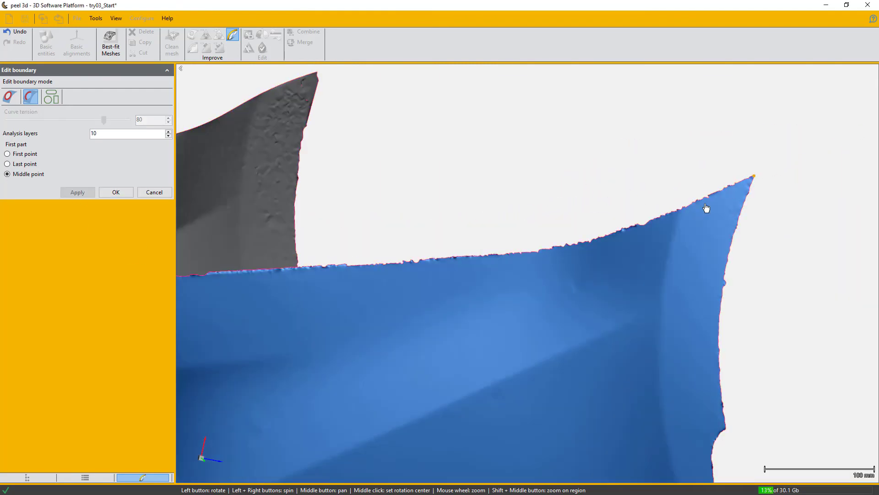
{"action": "left_click", "coordinate": [280, 289]}
{"action": "left_click", "coordinate": [77, 193]}
Step: Smooth two further adjacent edge sections
{"action": "left_click", "coordinate": [684, 180]}
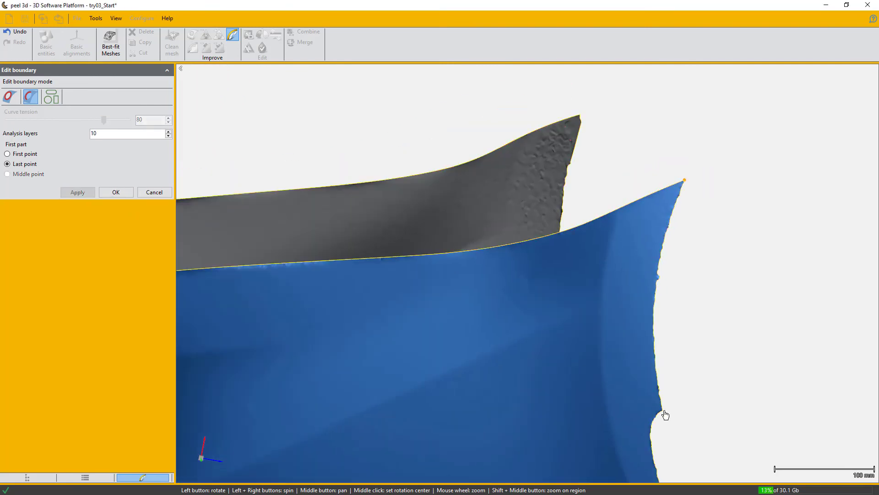
{"action": "left_click", "coordinate": [663, 411]}
{"action": "left_click", "coordinate": [655, 330]}
{"action": "left_click", "coordinate": [77, 192]}
{"action": "scroll", "coordinate": [684, 180], "scroll_direction": "up", "scroll_amount": 2}
{"action": "left_click", "coordinate": [684, 180]}
{"action": "middle_click_drag", "start_coordinate": [690, 260], "coordinate": [657, 155]}
{"action": "left_click", "coordinate": [621, 391]}
{"action": "left_click", "coordinate": [77, 192]}
Step: Smooth the edge section running from the wing tip
{"action": "left_click", "coordinate": [580, 118]}
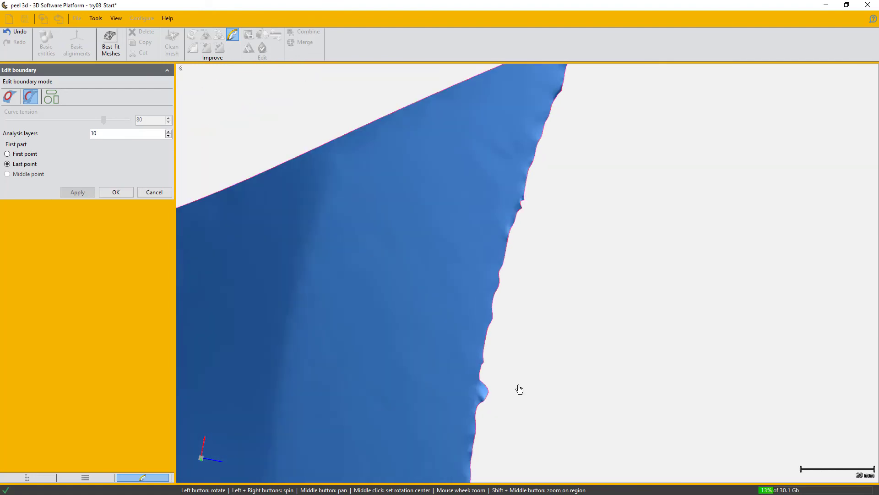
{"action": "middle_click_drag", "start_coordinate": [524, 386], "coordinate": [526, 206]}
{"action": "scroll", "coordinate": [526, 207], "scroll_direction": "down", "scroll_amount": 3}
{"action": "left_click", "coordinate": [517, 406]}
{"action": "left_click", "coordinate": [515, 400]}
{"action": "left_click", "coordinate": [84, 193]}
Step: Smooth the notch edge starting from the notch corner
{"action": "left_click", "coordinate": [518, 406]}
{"action": "middle_click_drag", "start_coordinate": [539, 373], "coordinate": [495, 220]}
{"action": "scroll", "coordinate": [494, 220], "scroll_direction": "down", "scroll_amount": 1}
{"action": "left_click", "coordinate": [536, 408]}
{"action": "left_click", "coordinate": [500, 336]}
{"action": "left_click", "coordinate": [79, 194]}
Step: Smooth the edge section leading from the next corner
{"action": "middle_click_drag", "start_coordinate": [492, 354], "coordinate": [538, 233]}
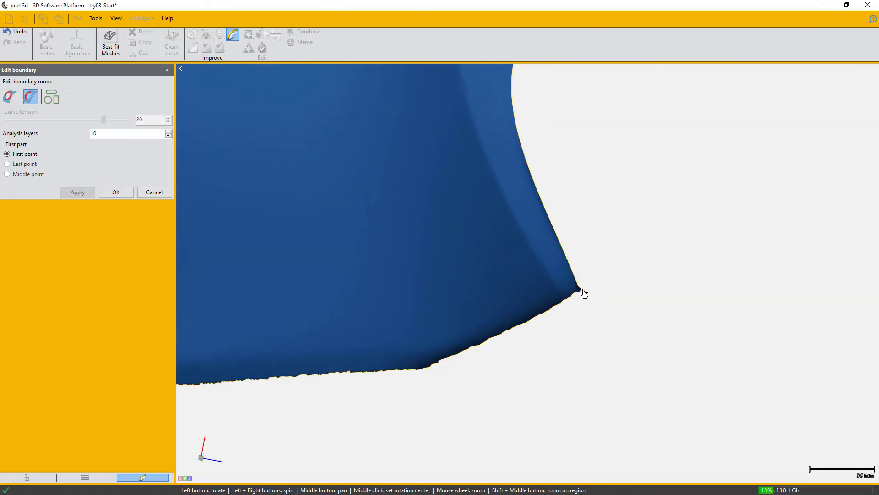
{"action": "left_click", "coordinate": [581, 289]}
{"action": "left_click_drag", "start_coordinate": [447, 394], "coordinate": [472, 353]}
{"action": "left_click", "coordinate": [431, 410]}
{"action": "left_click", "coordinate": [502, 403]}
{"action": "left_click", "coordinate": [79, 192]}
Step: Smooth the following edge section along the same boundary
{"action": "left_click", "coordinate": [482, 370]}
{"action": "middle_click_drag", "start_coordinate": [257, 389], "coordinate": [418, 342]}
{"action": "scroll", "coordinate": [420, 346], "scroll_direction": "down", "scroll_amount": 3}
{"action": "left_click_drag", "start_coordinate": [421, 347], "coordinate": [414, 337]}
{"action": "left_click", "coordinate": [342, 356]}
{"action": "left_click", "coordinate": [350, 343]}
{"action": "left_click", "coordinate": [78, 193]}
Step: Smooth the next edge section higher up the part
{"action": "middle_click_drag", "start_coordinate": [328, 399], "coordinate": [343, 377]}
{"action": "left_click", "coordinate": [357, 339]}
{"action": "middle_click_drag", "start_coordinate": [338, 458], "coordinate": [411, 150]}
{"action": "left_click", "coordinate": [267, 348]}
{"action": "left_click", "coordinate": [277, 327]}
{"action": "key", "text": "Return"}
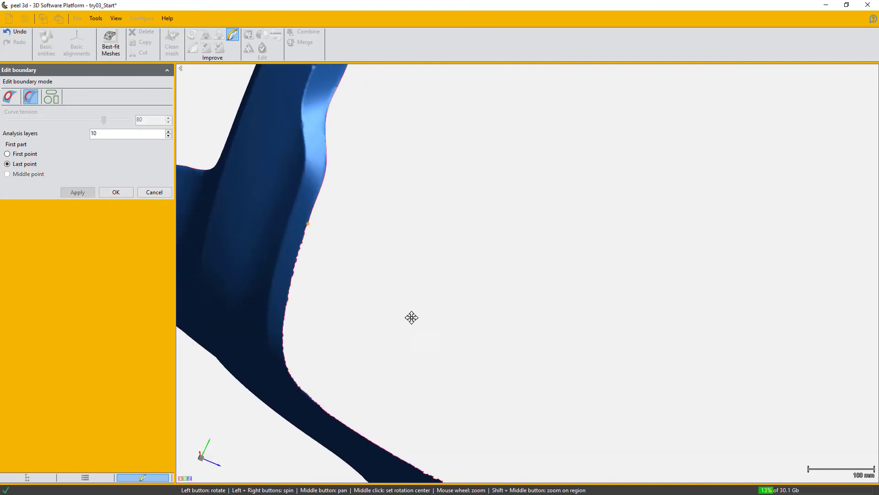
Step: Smooth the fender edge on its other side
{"action": "left_click", "coordinate": [385, 277]}
{"action": "left_click_drag", "start_coordinate": [385, 277], "coordinate": [337, 343]}
{"action": "left_click", "coordinate": [381, 392]}
{"action": "left_click", "coordinate": [376, 374]}
{"action": "left_click", "coordinate": [72, 197]}
Step: Smooth another rough edge section after rotating the view
{"action": "left_click_drag", "start_coordinate": [279, 361], "coordinate": [303, 284]}
{"action": "left_click", "coordinate": [398, 273]}
{"action": "left_click", "coordinate": [324, 358]}
{"action": "left_click", "coordinate": [353, 308]}
{"action": "left_click", "coordinate": [79, 194]}
Step: Smooth the jagged wing edge
{"action": "middle_click_drag", "start_coordinate": [275, 435], "coordinate": [314, 314]}
{"action": "left_click_drag", "start_coordinate": [310, 428], "coordinate": [341, 312]}
{"action": "left_click", "coordinate": [342, 259]}
{"action": "left_click_drag", "start_coordinate": [342, 260], "coordinate": [321, 278]}
{"action": "left_click", "coordinate": [308, 378]}
{"action": "left_click_drag", "start_coordinate": [323, 393], "coordinate": [309, 360]}
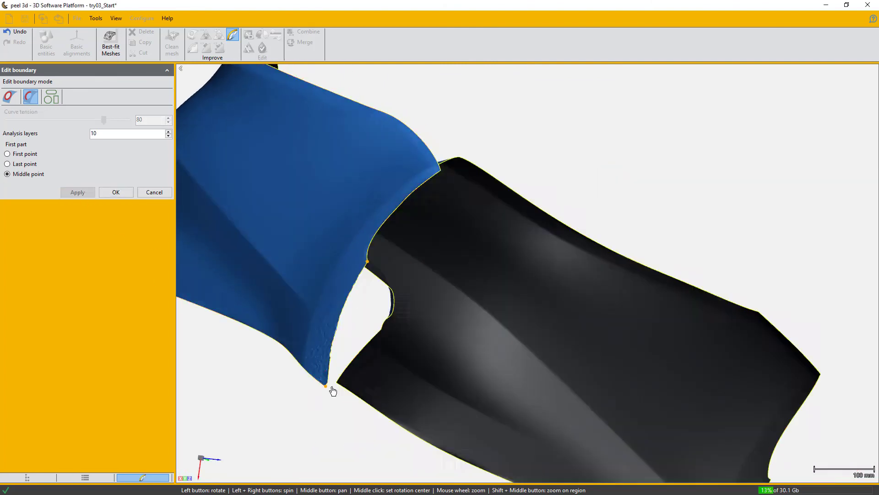
{"action": "left_click", "coordinate": [340, 314]}
{"action": "left_click", "coordinate": [77, 192]}
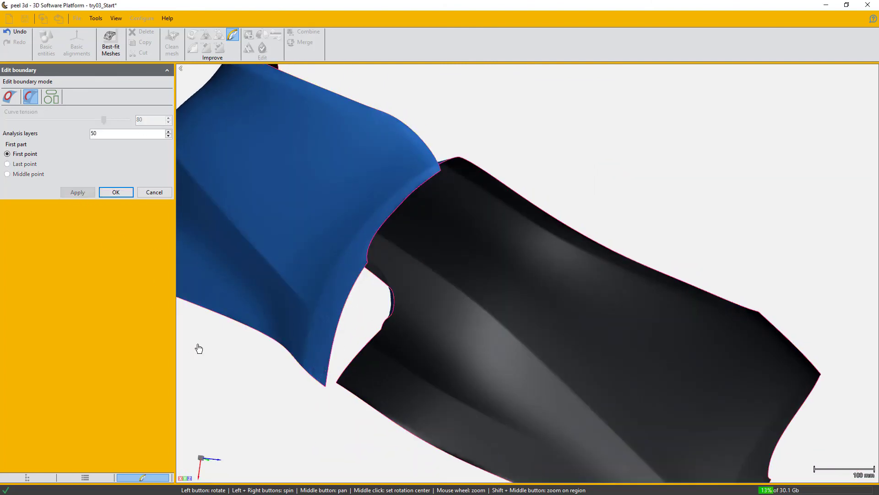
{"action": "left_click_drag", "start_coordinate": [214, 350], "coordinate": [540, 326]}
Step: Close Edit boundary and run Clean mesh, leaving the bumper at 588291 triangles
{"action": "left_click", "coordinate": [126, 193]}
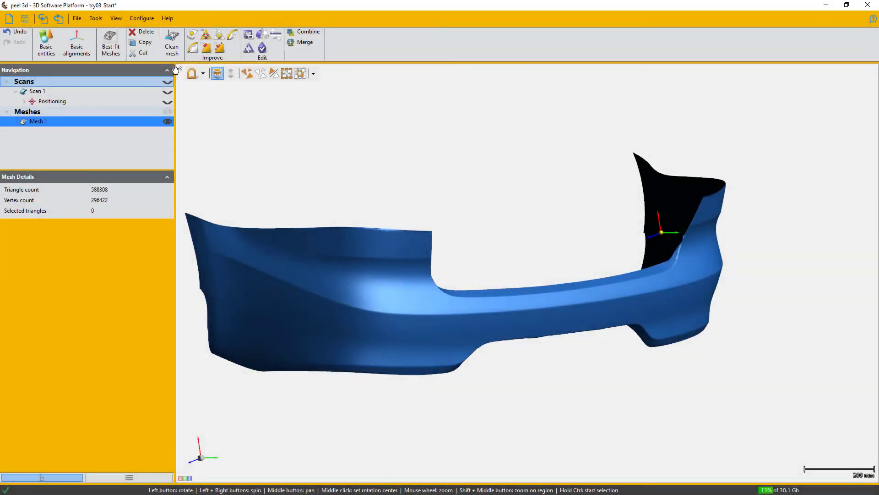
{"action": "left_click", "coordinate": [172, 49]}
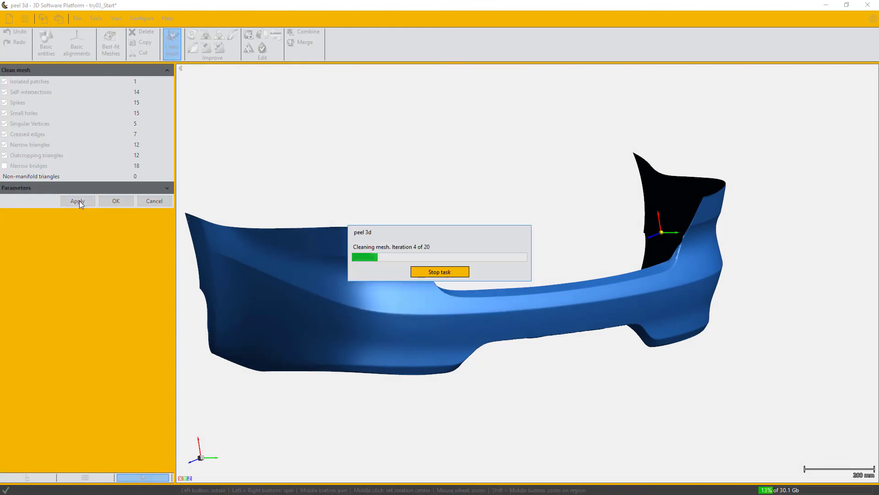
{"action": "left_click", "coordinate": [110, 202]}
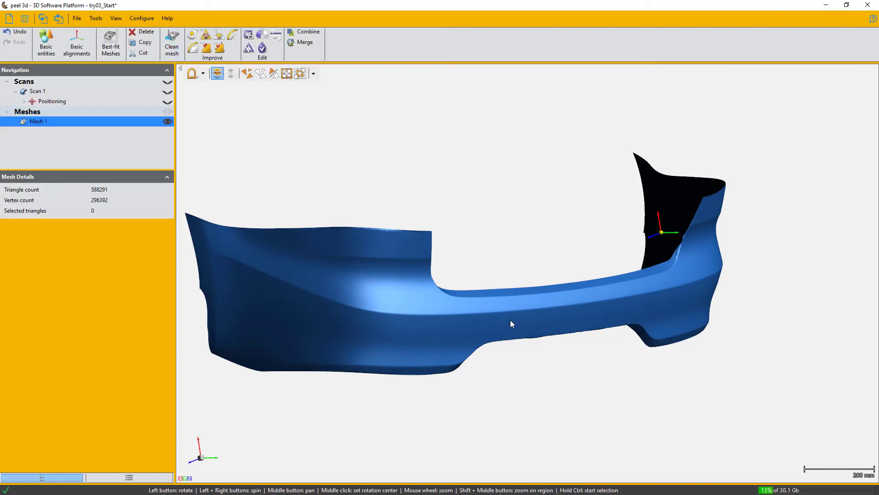